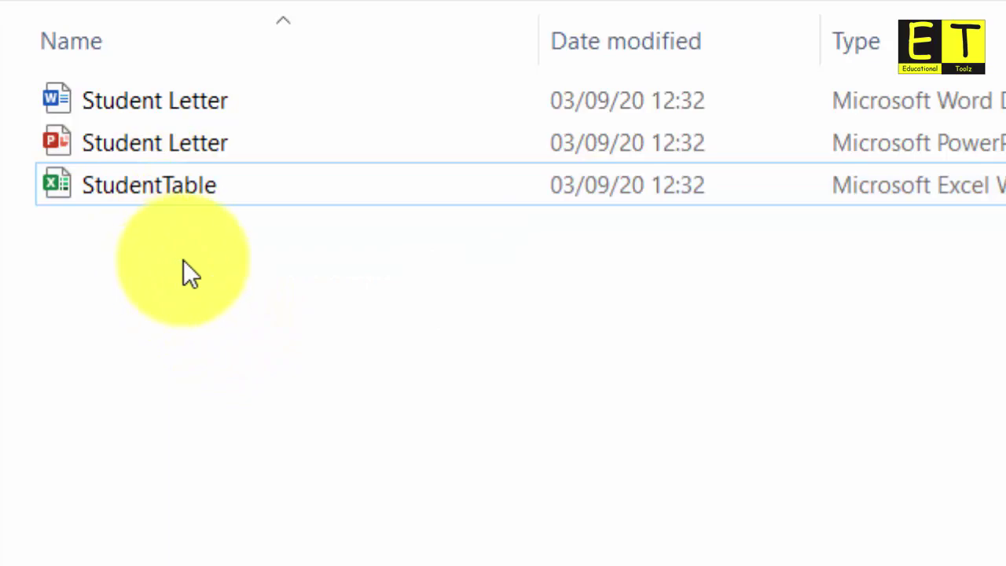
- Open the Word version of the Student Letter document from File Explorer
{"action": "left_click", "coordinate": [158, 105]}
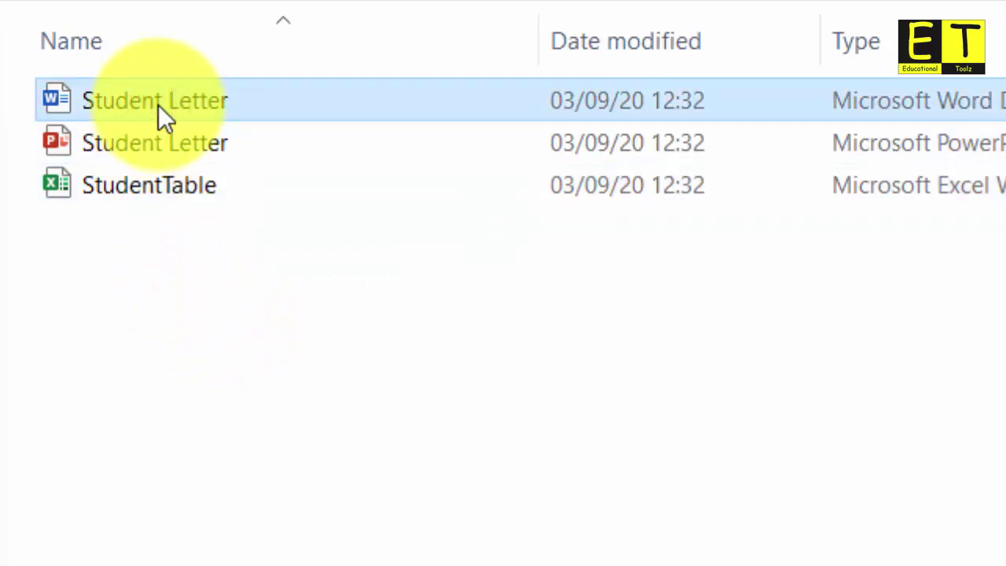
{"action": "double_click", "coordinate": [158, 105]}
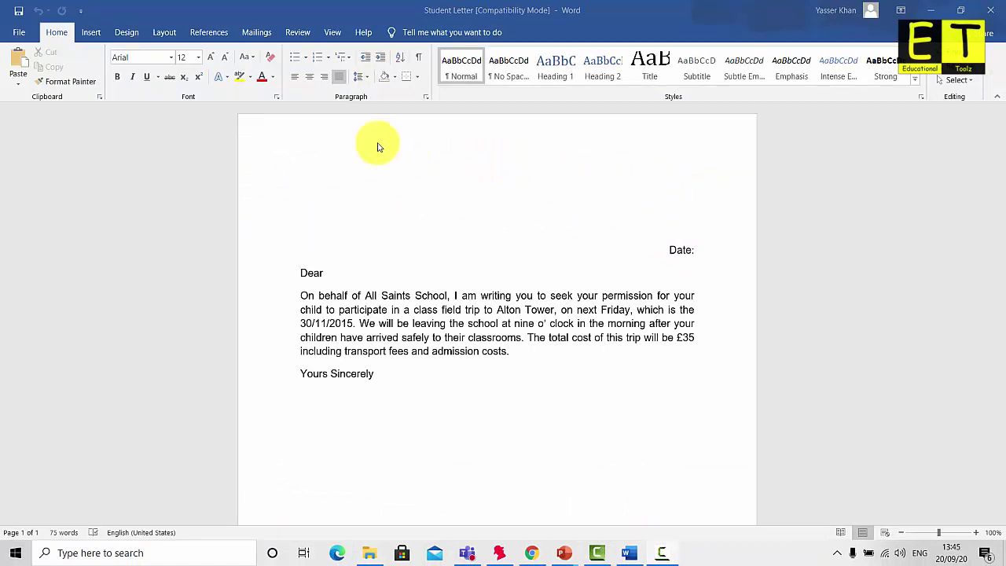
- Launch the Step-by-Step Mail Merge Wizard from Mailings with Letters as the document type, advancing to step 2
{"action": "left_click", "coordinate": [255, 34]}
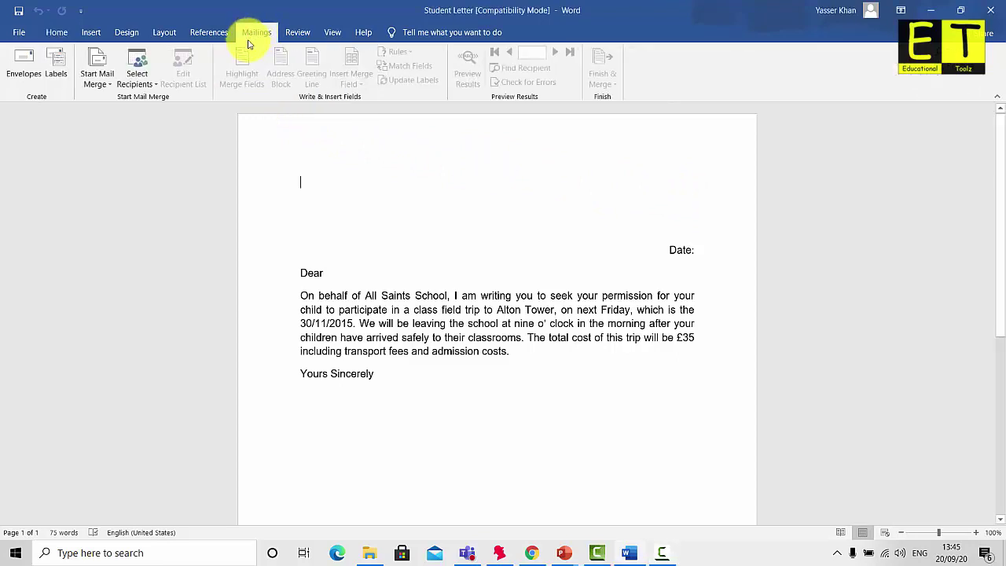
{"action": "left_click", "coordinate": [92, 78]}
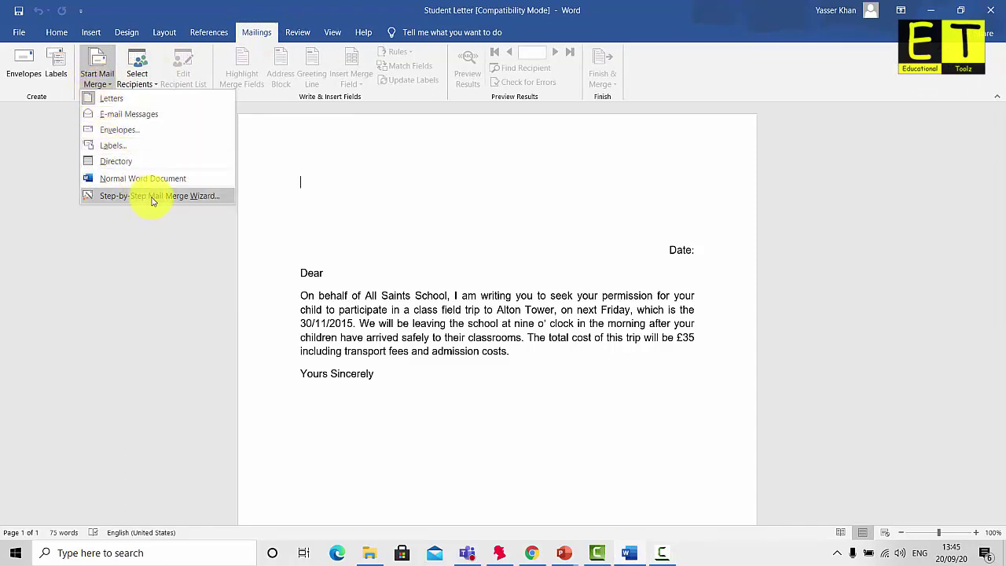
{"action": "left_click", "coordinate": [153, 201]}
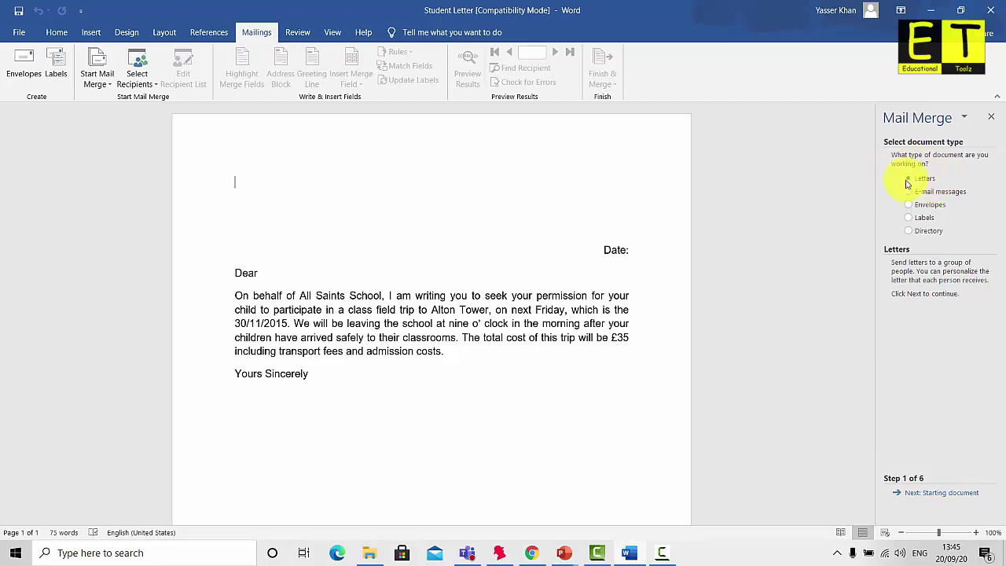
{"action": "left_click", "coordinate": [931, 492]}
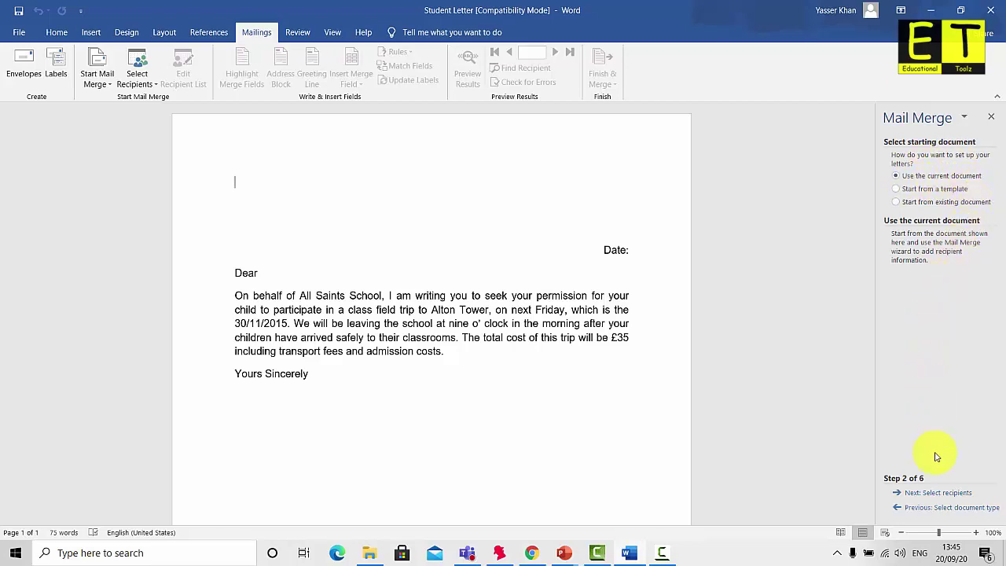
- Keep 'Use the current document' as the starting document and advance to recipient selection
{"action": "left_click", "coordinate": [940, 495]}
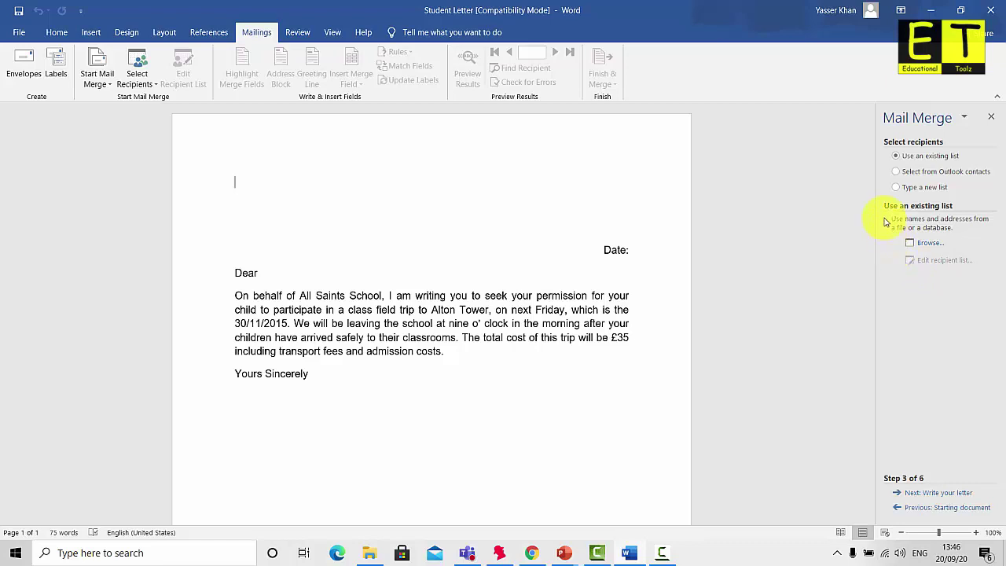
- Use the StudentTable workbook in the Task 1 folder, sheet StudentTable$, as the recipient list
{"action": "left_click", "coordinate": [927, 249]}
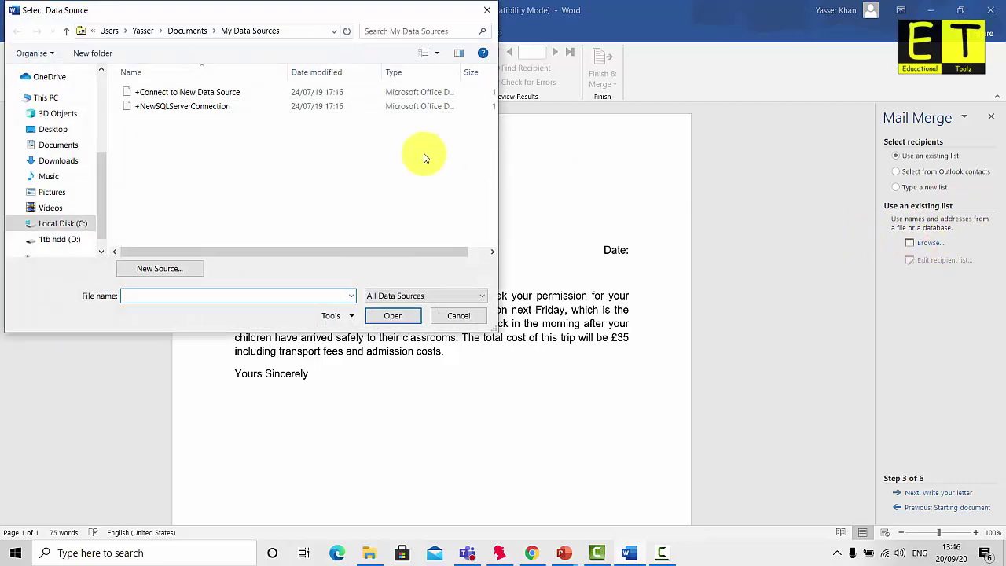
{"action": "scroll", "coordinate": [43, 141], "scroll_direction": "up", "scroll_amount": 3}
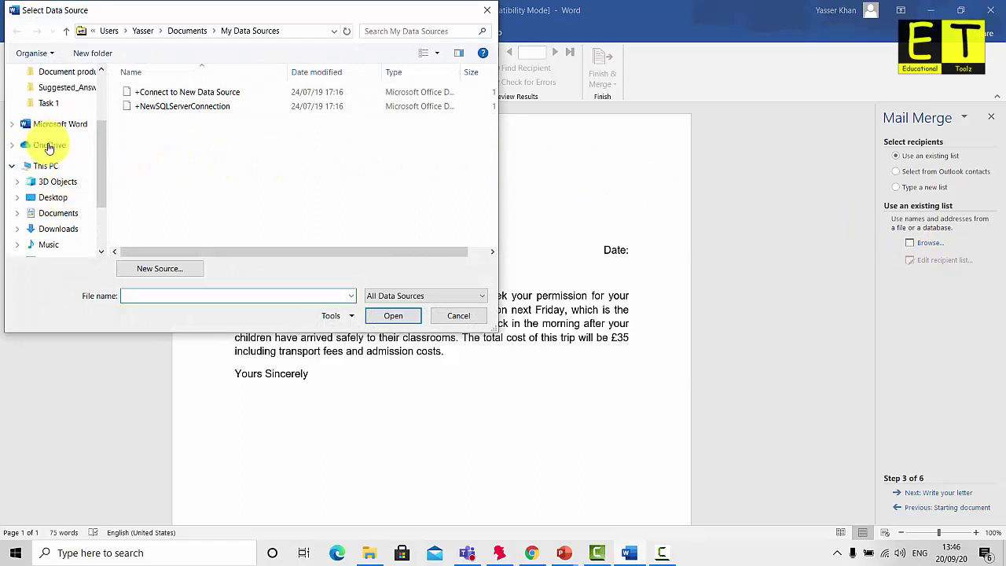
{"action": "left_click", "coordinate": [49, 105]}
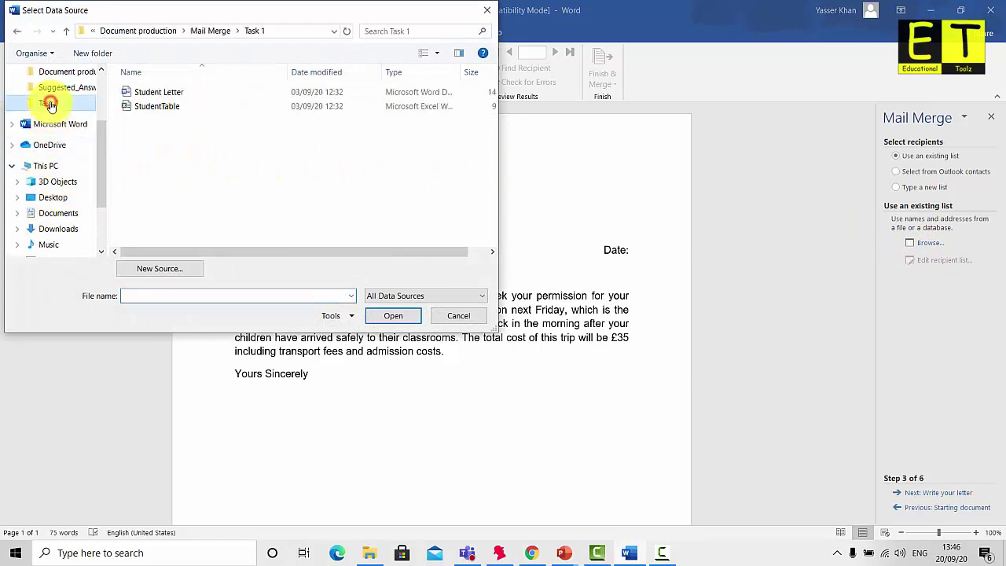
{"action": "left_click", "coordinate": [162, 107]}
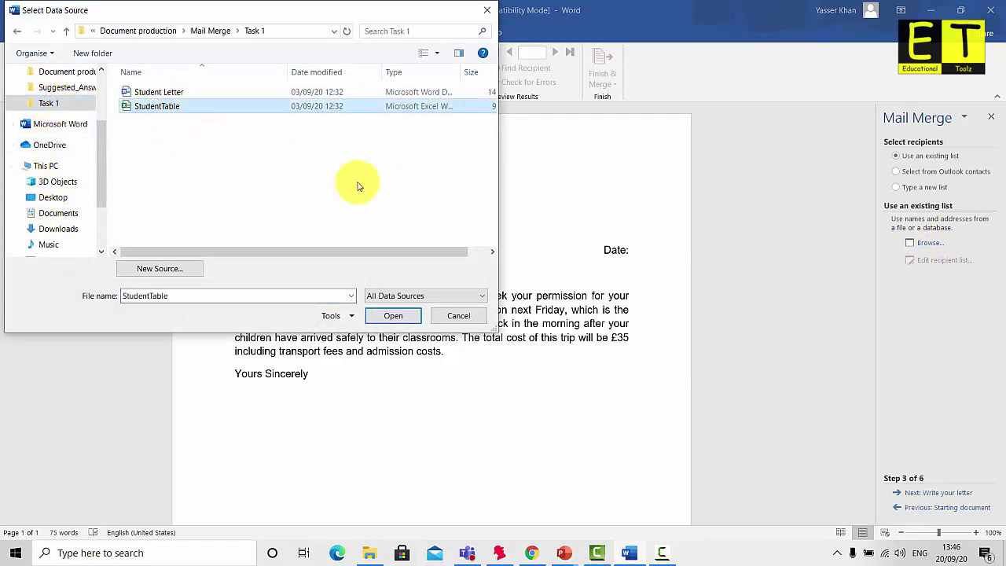
{"action": "left_click", "coordinate": [393, 316]}
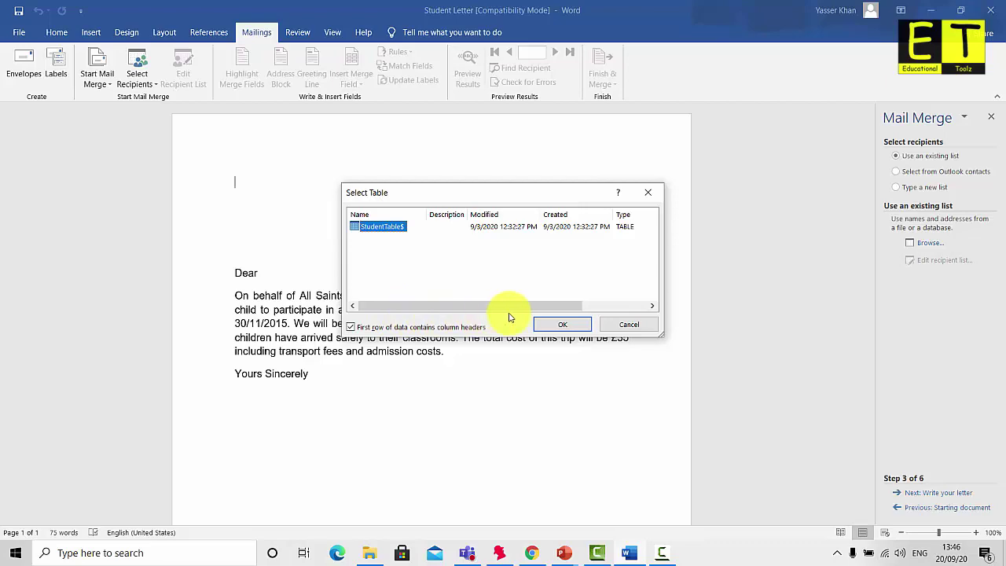
{"action": "left_click", "coordinate": [568, 323]}
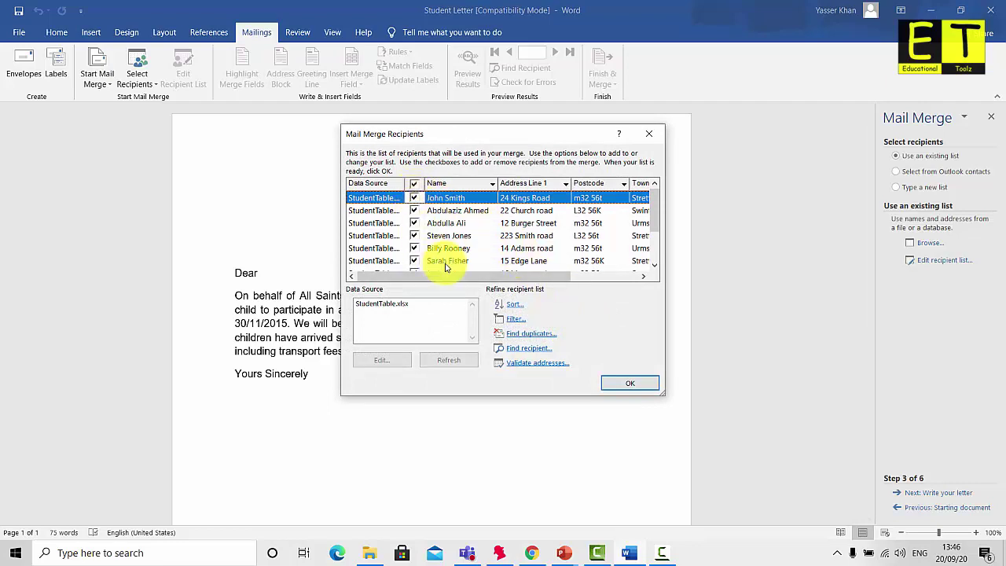
- Untick the third, fifth and one further student in Mail Merge Recipients, then confirm with OK
{"action": "left_click_drag", "start_coordinate": [449, 275], "coordinate": [546, 281]}
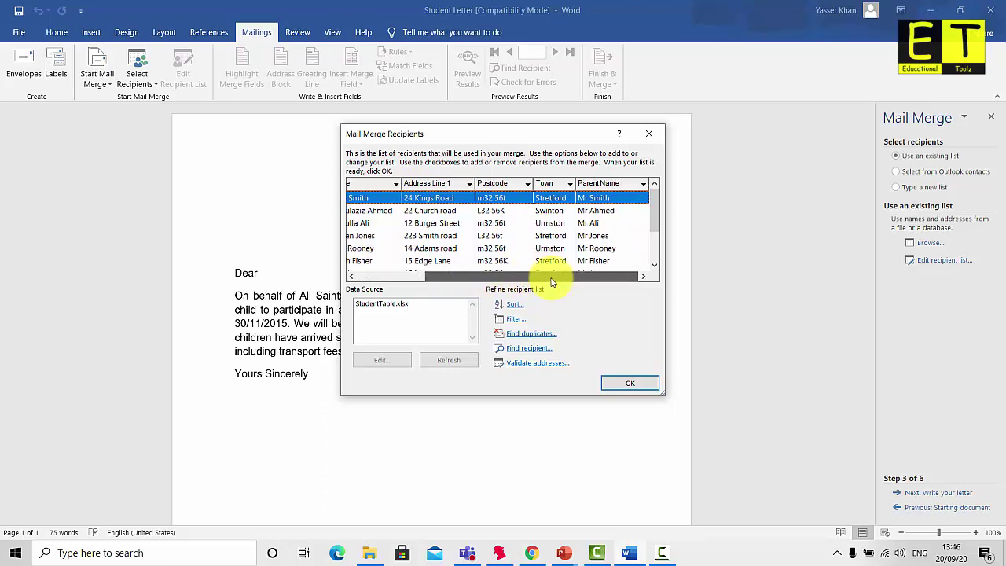
{"action": "mouse_move", "coordinate": [505, 276]}
{"action": "left_mouse_down"}
{"action": "mouse_move", "coordinate": [409, 274]}
{"action": "mouse_move", "coordinate": [475, 273]}
{"action": "left_mouse_up"}
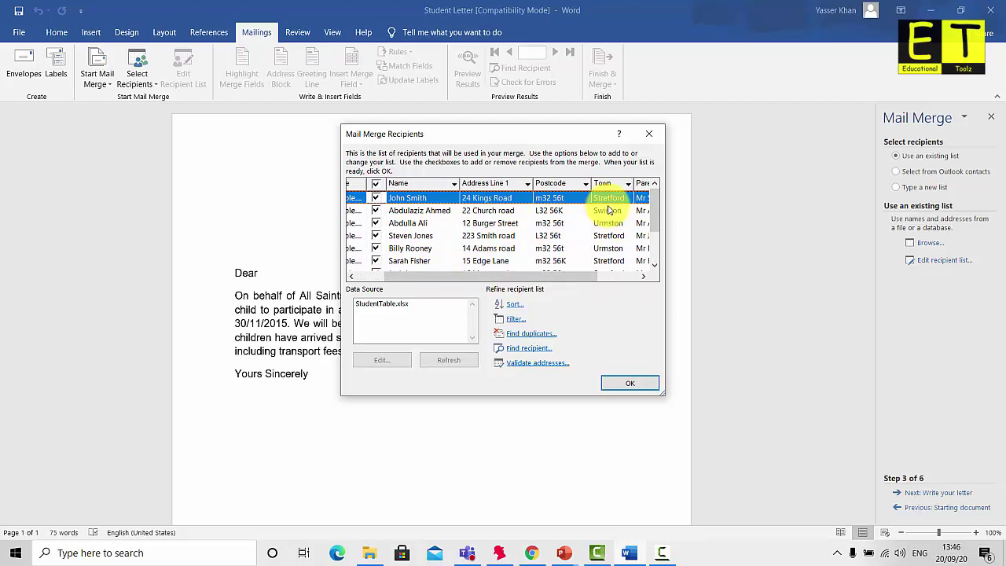
{"action": "left_click", "coordinate": [376, 223]}
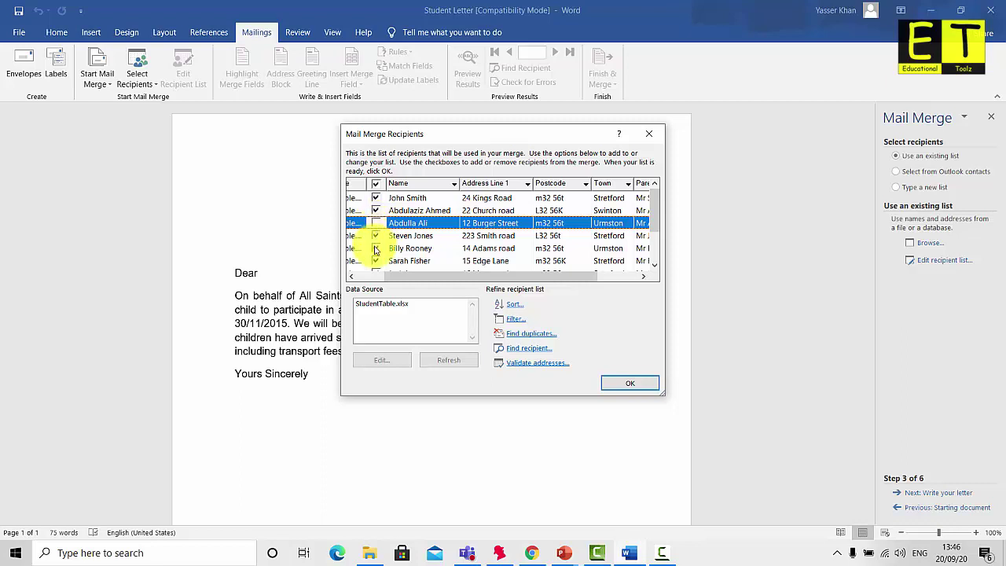
{"action": "left_click", "coordinate": [376, 248]}
{"action": "scroll", "coordinate": [376, 250], "scroll_direction": "down", "scroll_amount": 1}
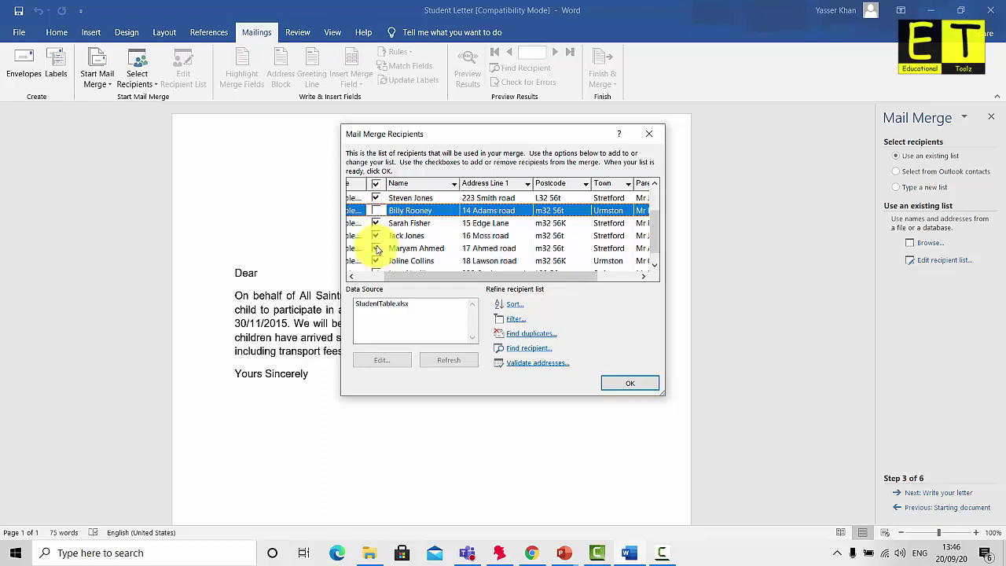
{"action": "scroll", "coordinate": [378, 249], "scroll_direction": "down", "scroll_amount": 1}
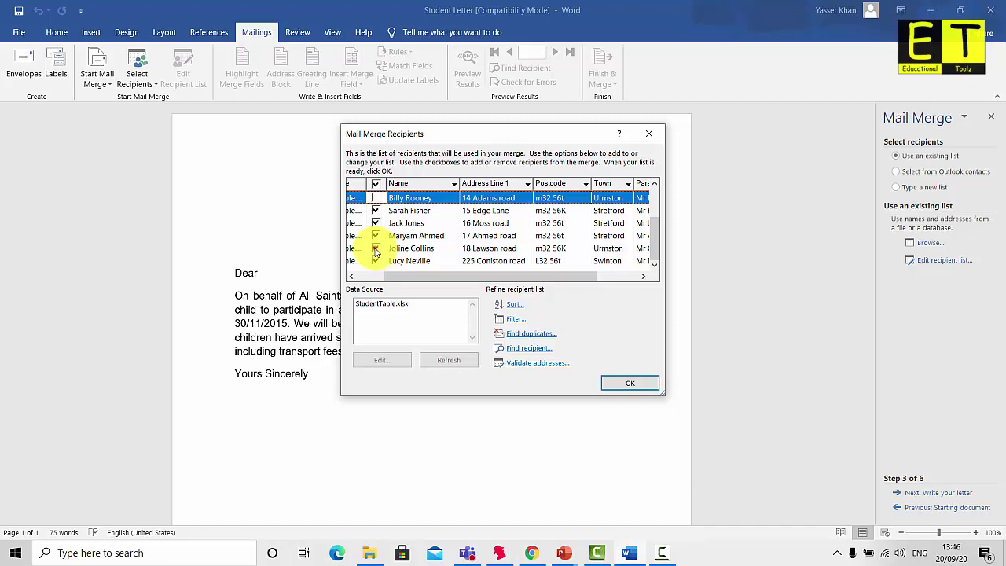
{"action": "left_click", "coordinate": [377, 249]}
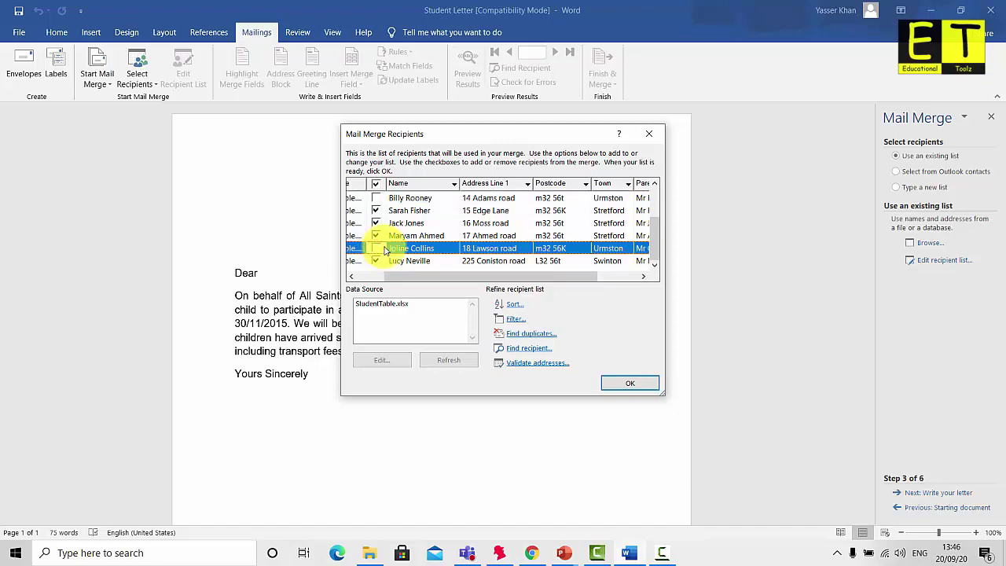
{"action": "left_click", "coordinate": [627, 381]}
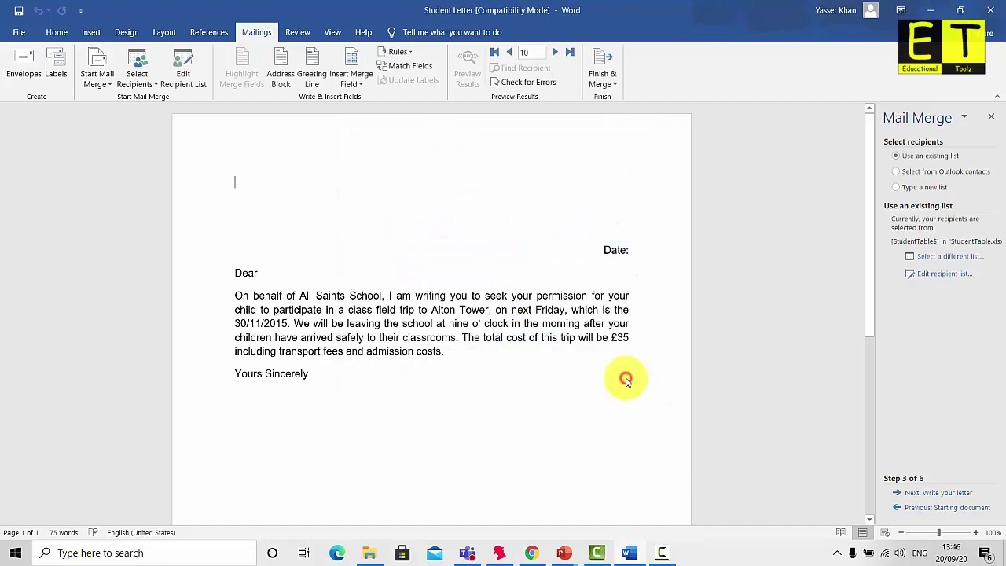
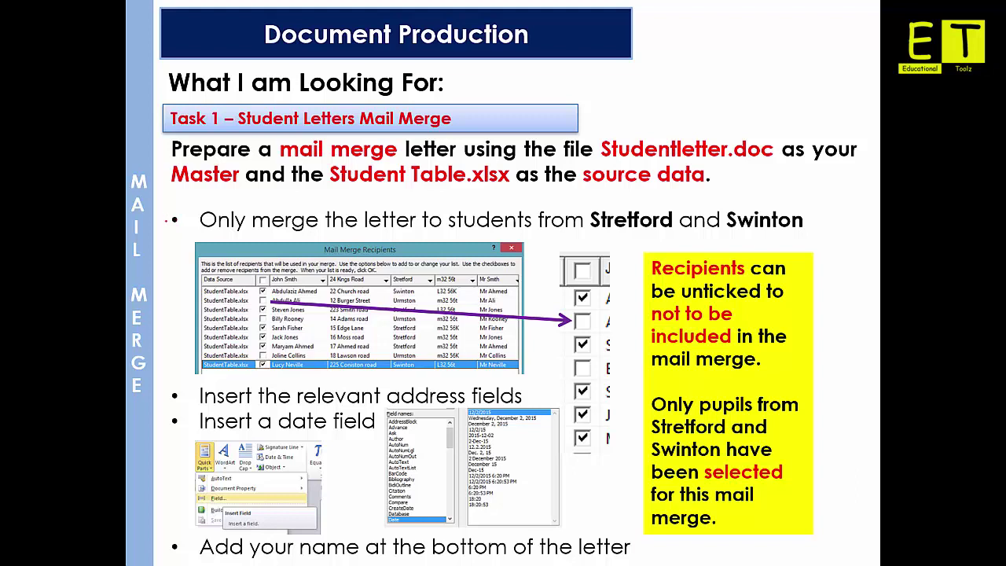
- Tick the 'Only merge the letter…' Stretford and Swinton requirement, then advance to the letter template slide
{"action": "left_click_drag", "start_coordinate": [176, 221], "coordinate": [211, 201]}
{"action": "key", "text": "Right"}
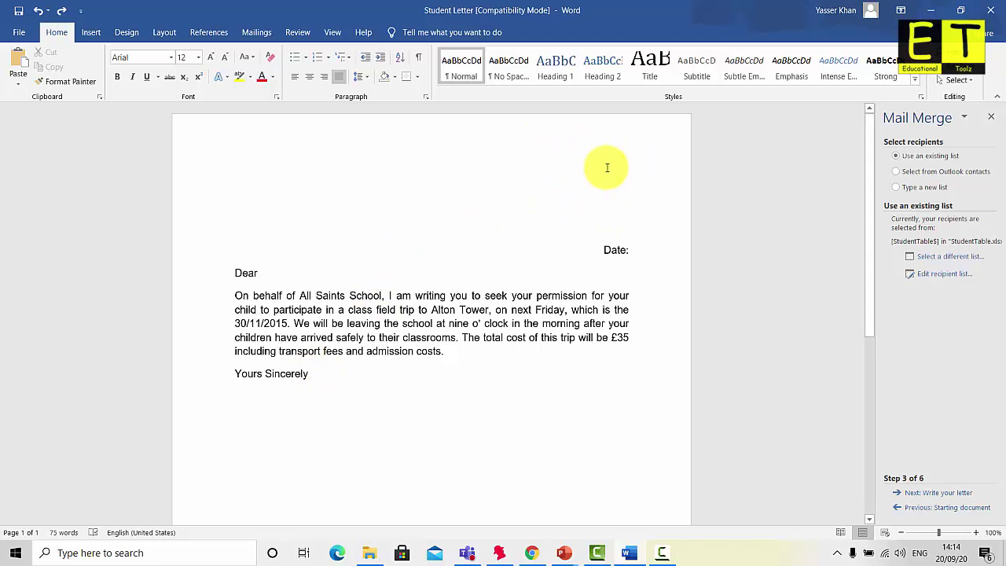
- Right-align the letter's first line and insert the Name merge field there
{"action": "left_click", "coordinate": [246, 180]}
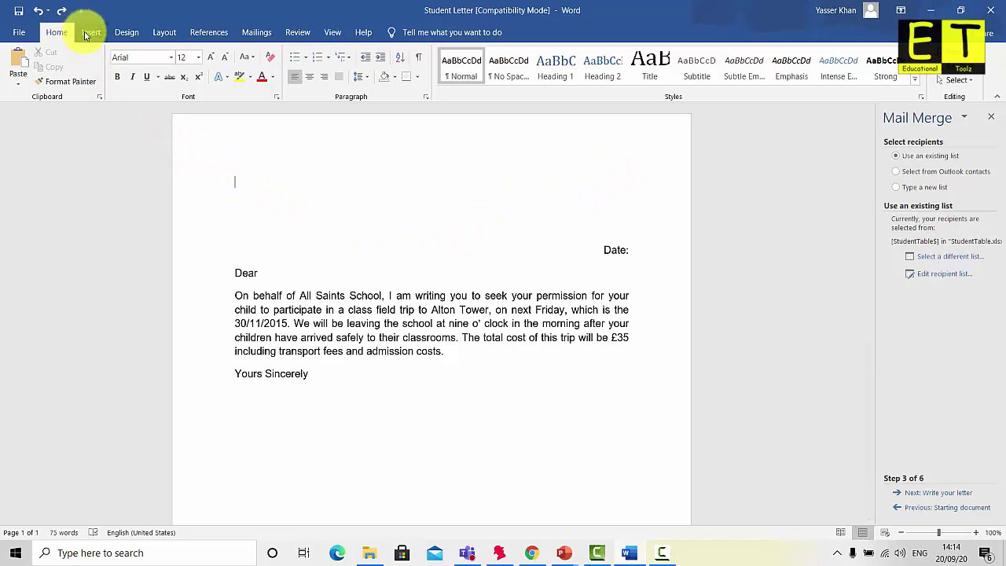
{"action": "left_click", "coordinate": [323, 77]}
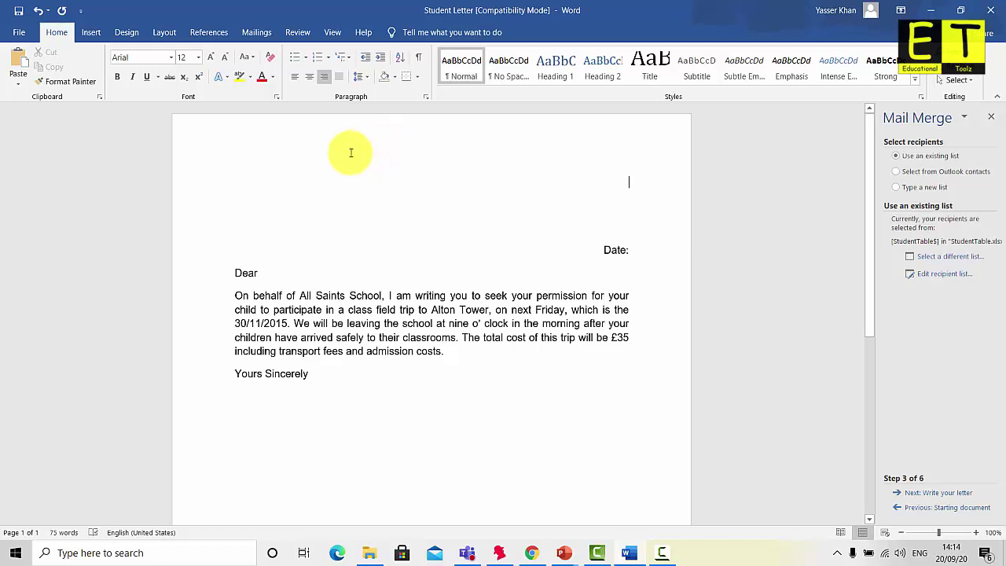
{"action": "left_click", "coordinate": [257, 33]}
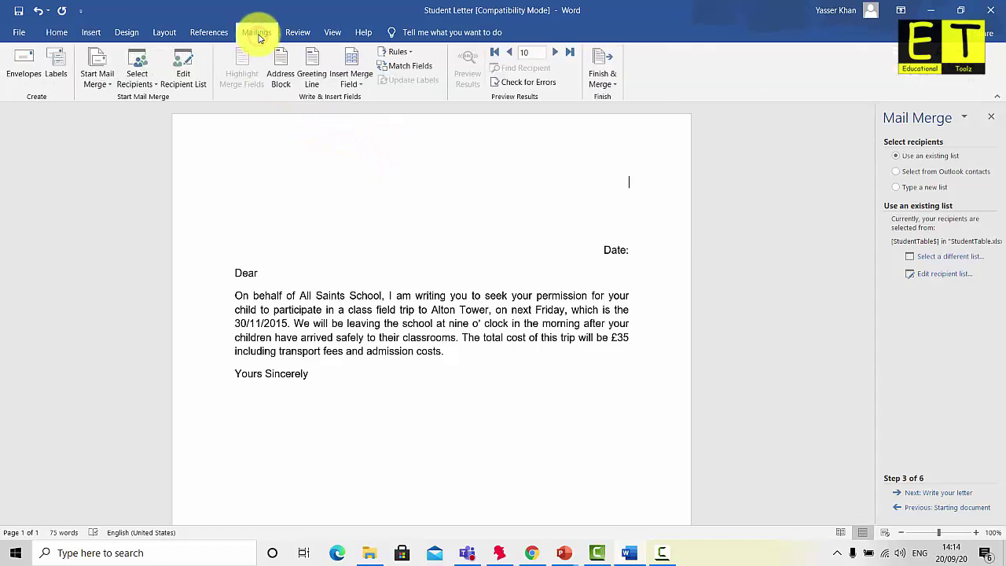
{"action": "left_click", "coordinate": [360, 85]}
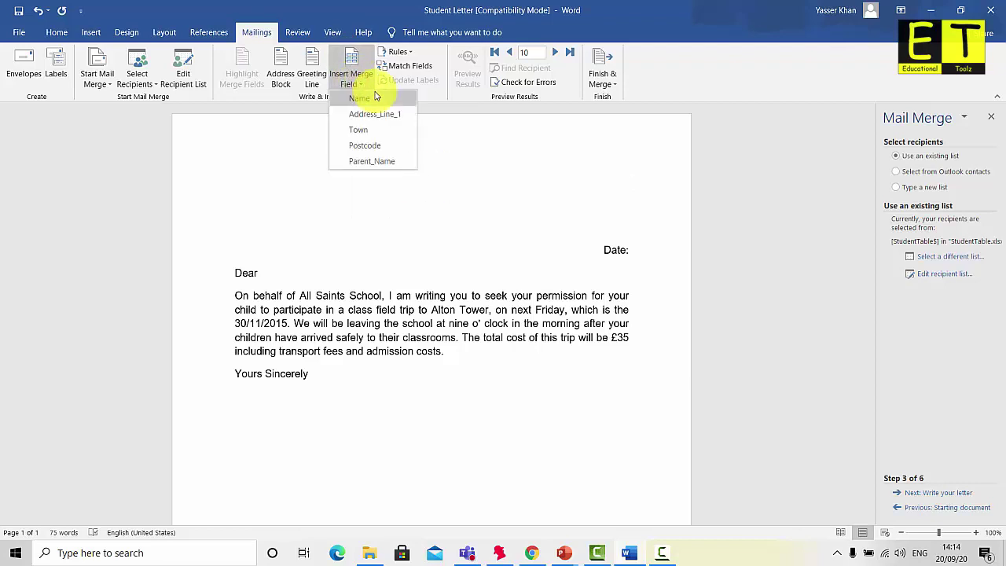
{"action": "left_click", "coordinate": [385, 100]}
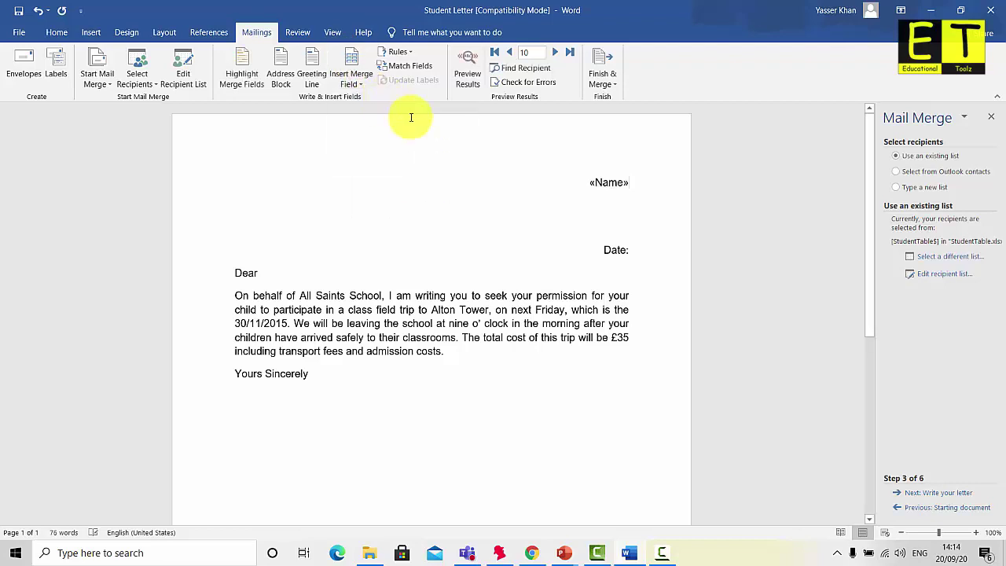
- Place the insertion point on the blank line below the «Name» field
{"action": "double_click", "coordinate": [611, 194]}
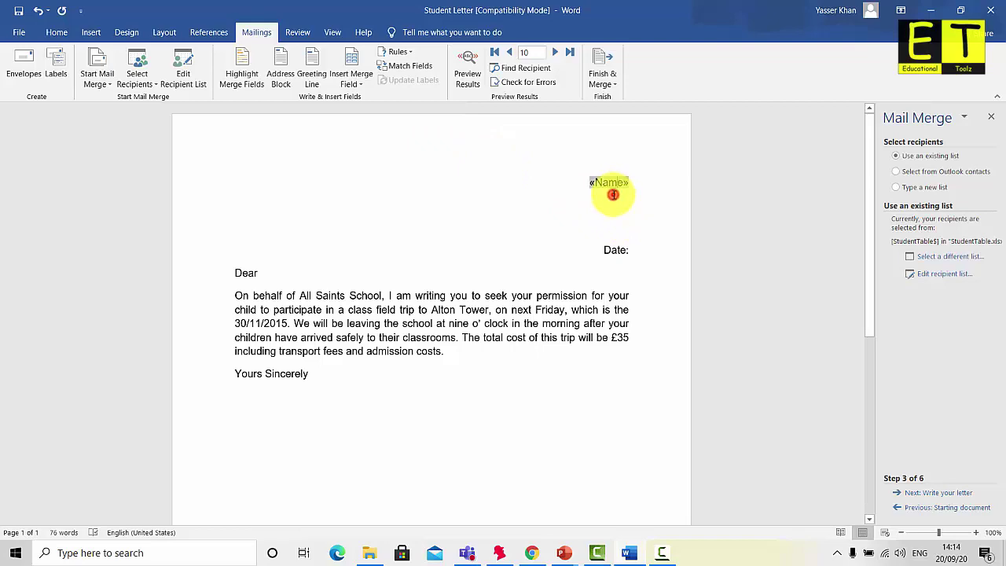
{"action": "left_click", "coordinate": [625, 200]}
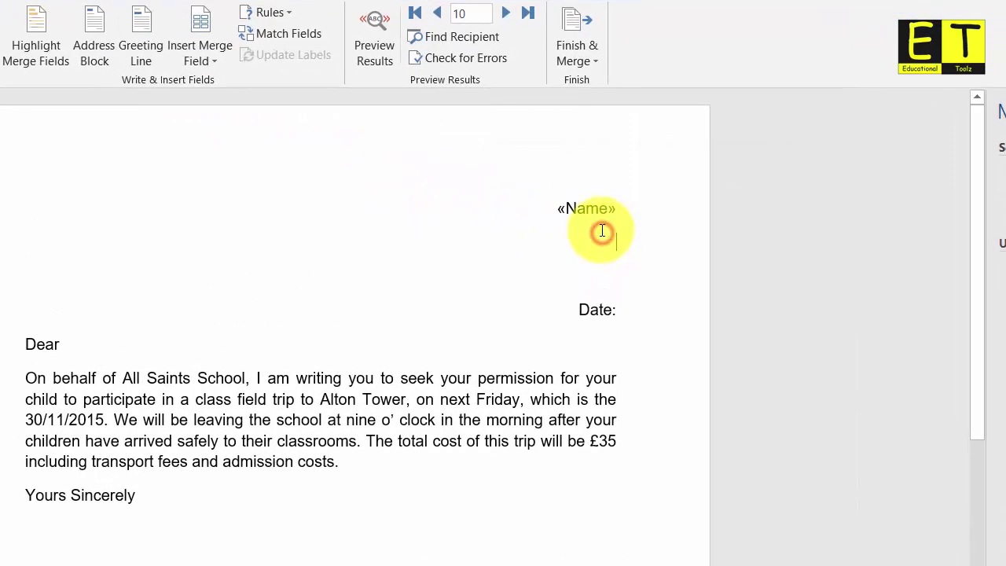
{"action": "double_click", "coordinate": [604, 226]}
{"action": "double_click", "coordinate": [602, 218]}
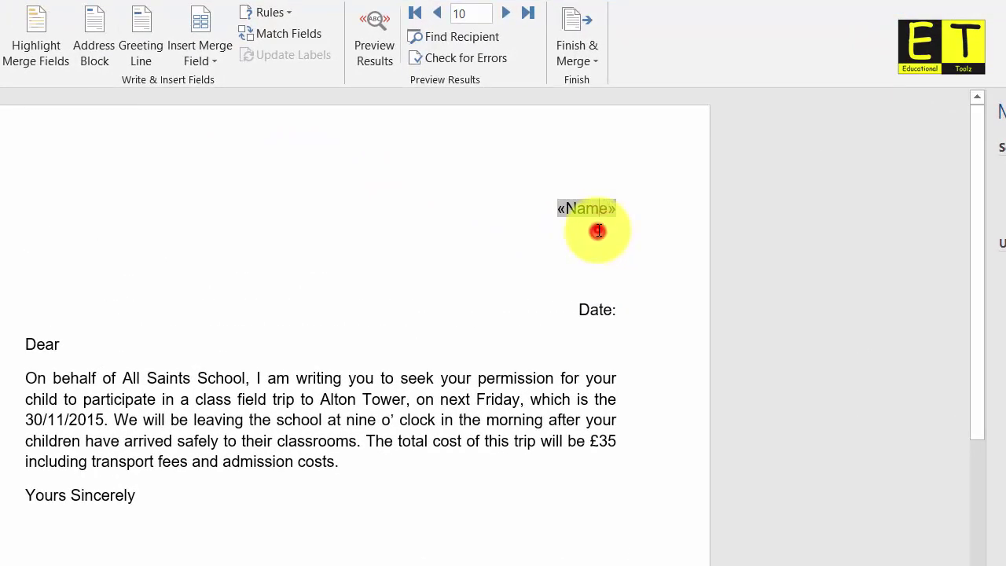
{"action": "left_click", "coordinate": [599, 231]}
{"action": "left_click", "coordinate": [600, 235]}
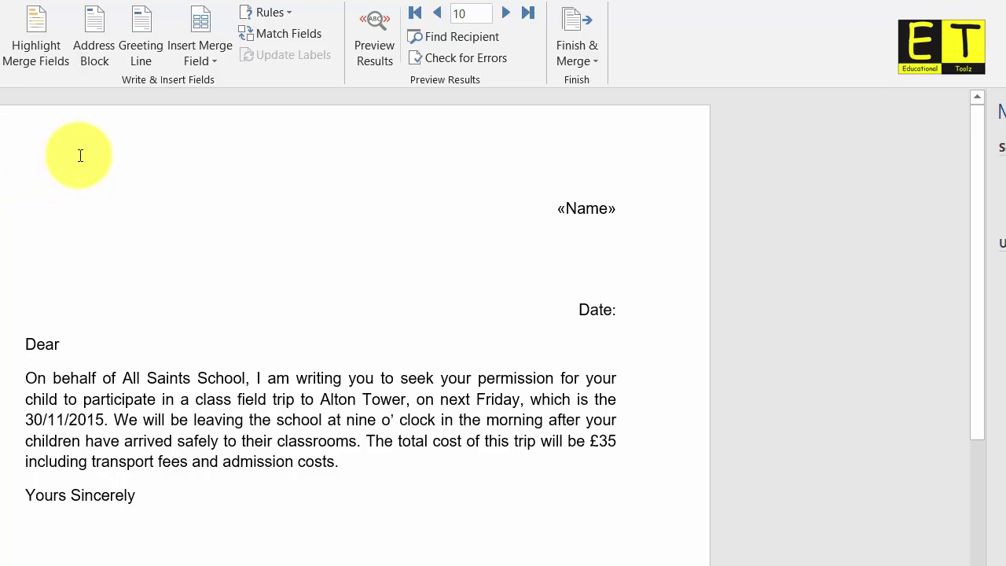
- Insert Address_Line_1, Town and Postcode fields on separate lines under Name, then preview results
{"action": "left_click", "coordinate": [198, 50]}
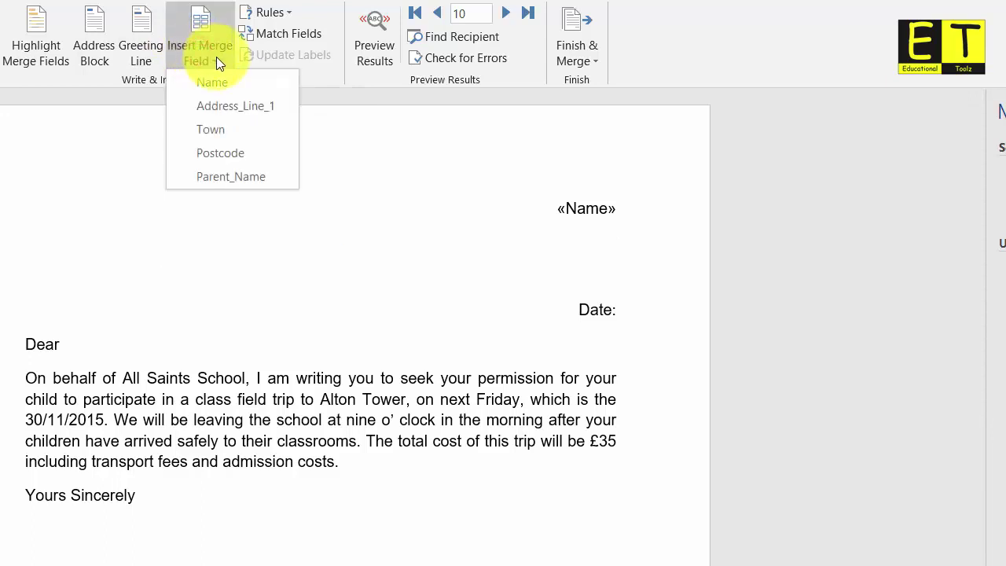
{"action": "left_click", "coordinate": [258, 105]}
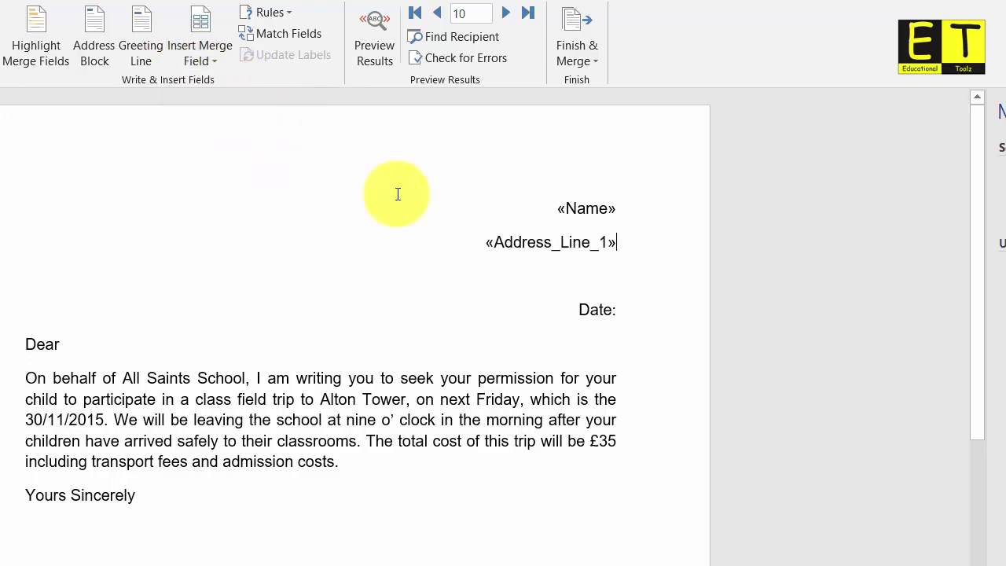
{"action": "left_click", "coordinate": [598, 267]}
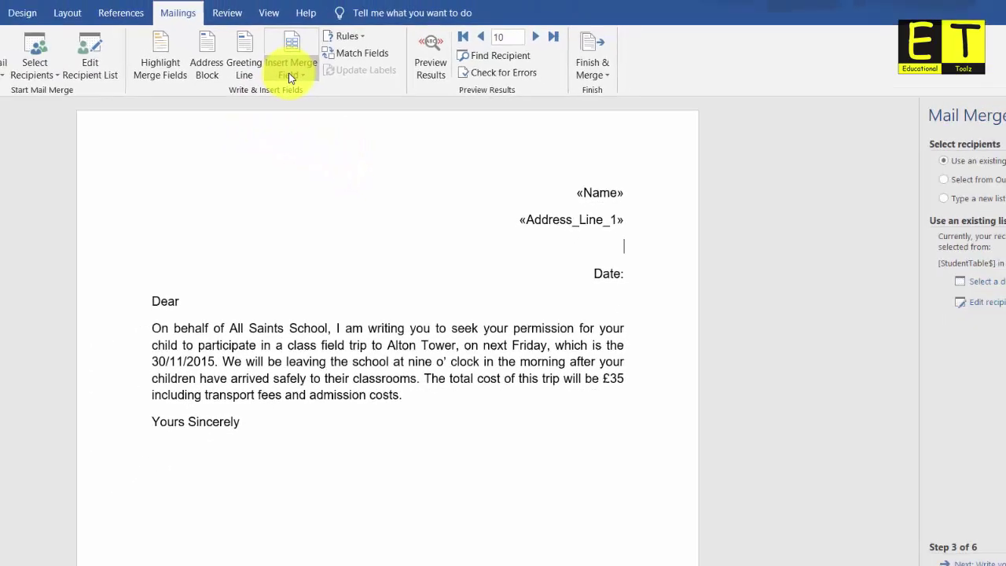
{"action": "left_click", "coordinate": [290, 70]}
{"action": "left_click", "coordinate": [322, 134]}
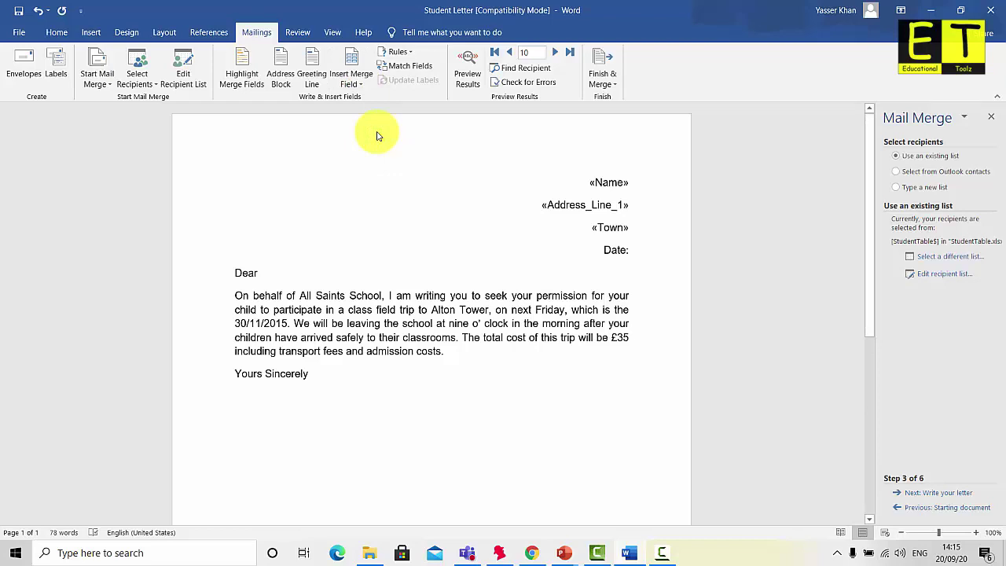
{"action": "key", "text": "Return"}
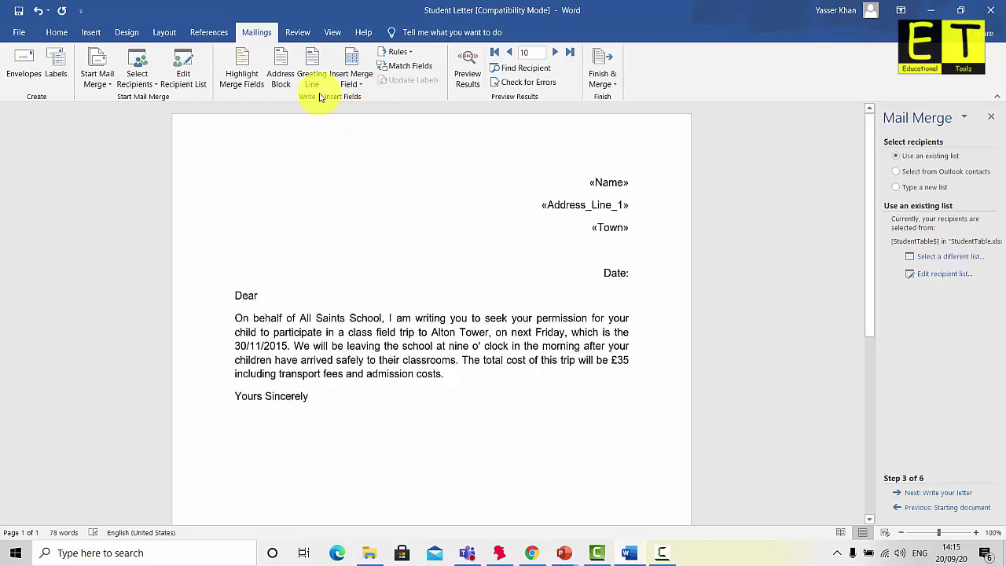
{"action": "left_click", "coordinate": [344, 83]}
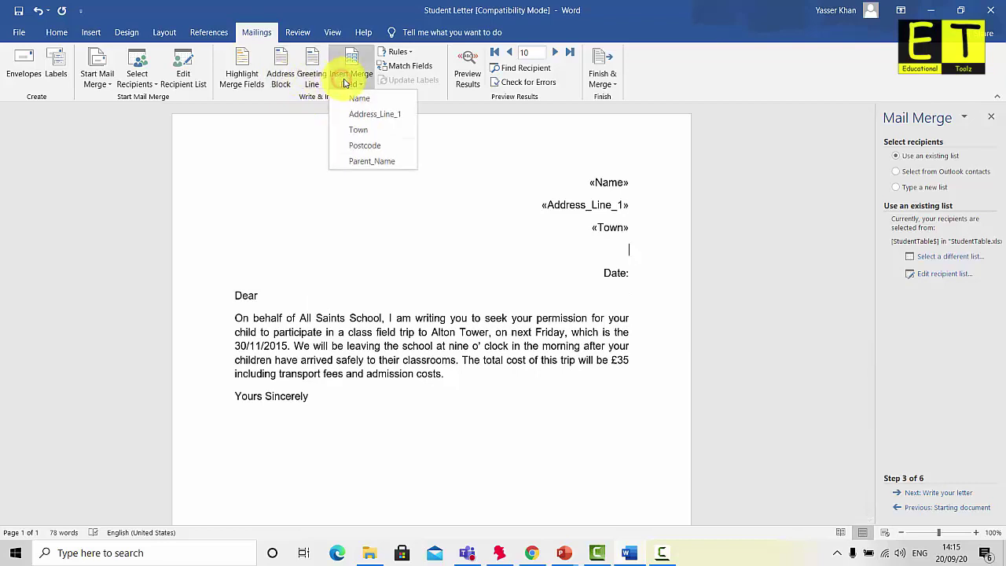
{"action": "left_click", "coordinate": [375, 142]}
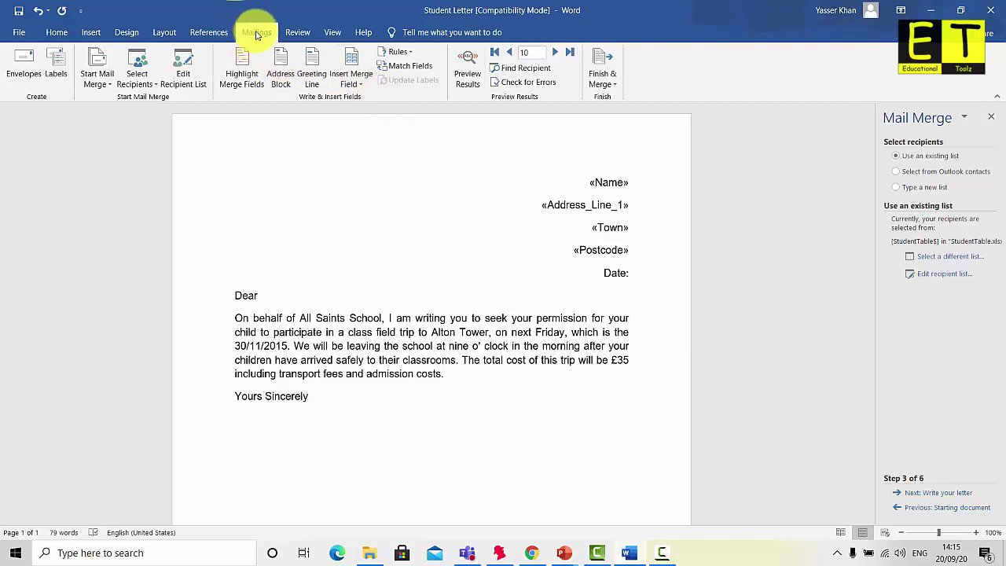
{"action": "left_click", "coordinate": [469, 69]}
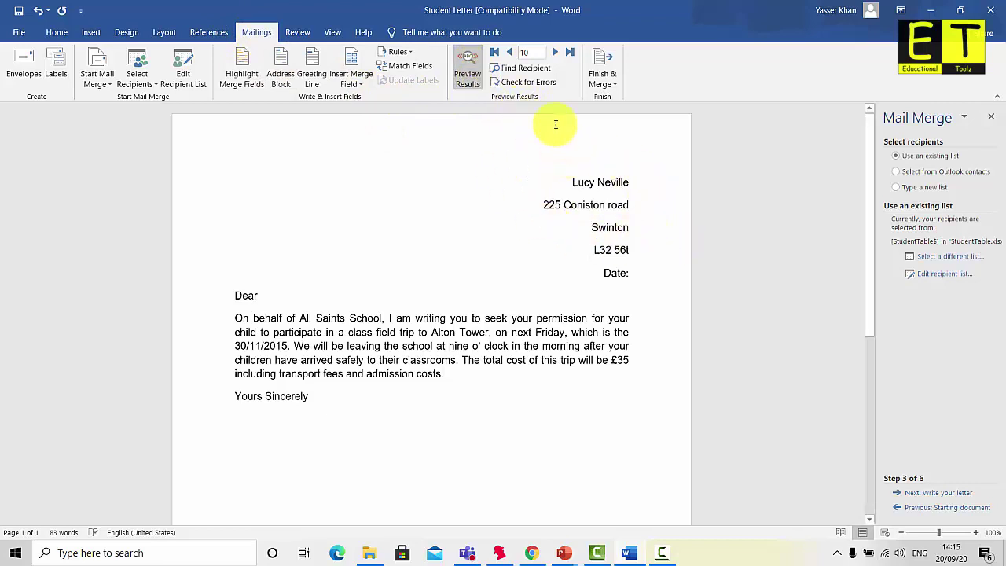
- Step back through the previewed letters to the first recipient
{"action": "left_click", "coordinate": [510, 52]}
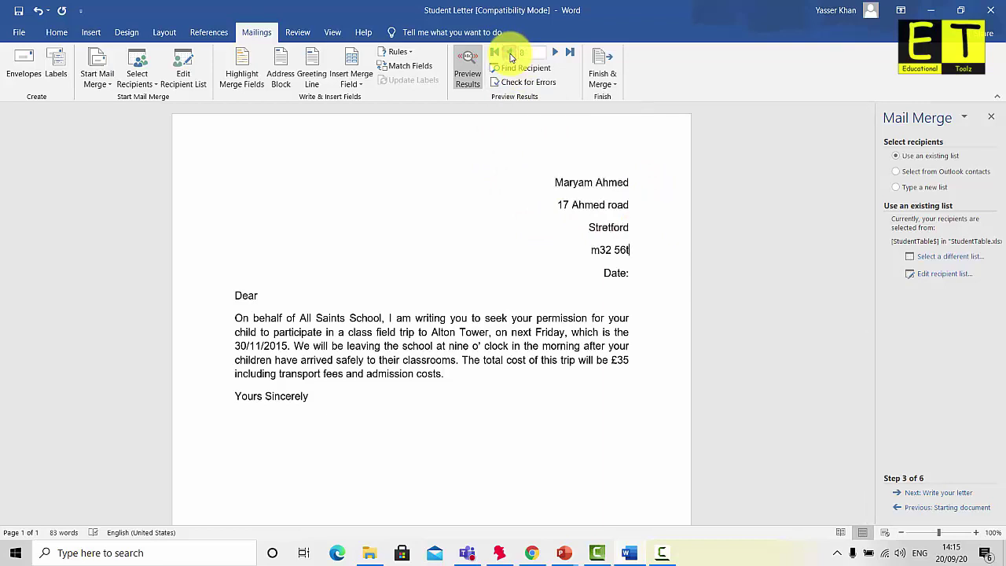
{"action": "left_click", "coordinate": [510, 53]}
{"action": "left_click", "coordinate": [510, 53]}
{"action": "left_click", "coordinate": [510, 53]}
{"action": "left_click", "coordinate": [510, 53]}
{"action": "left_click", "coordinate": [510, 53]}
- Advance the preview to record 8, then turn Preview Results off to show field placeholders
{"action": "left_click", "coordinate": [555, 53]}
{"action": "left_click", "coordinate": [555, 53]}
{"action": "left_click", "coordinate": [555, 52]}
{"action": "left_click", "coordinate": [555, 53]}
{"action": "left_click", "coordinate": [554, 53]}
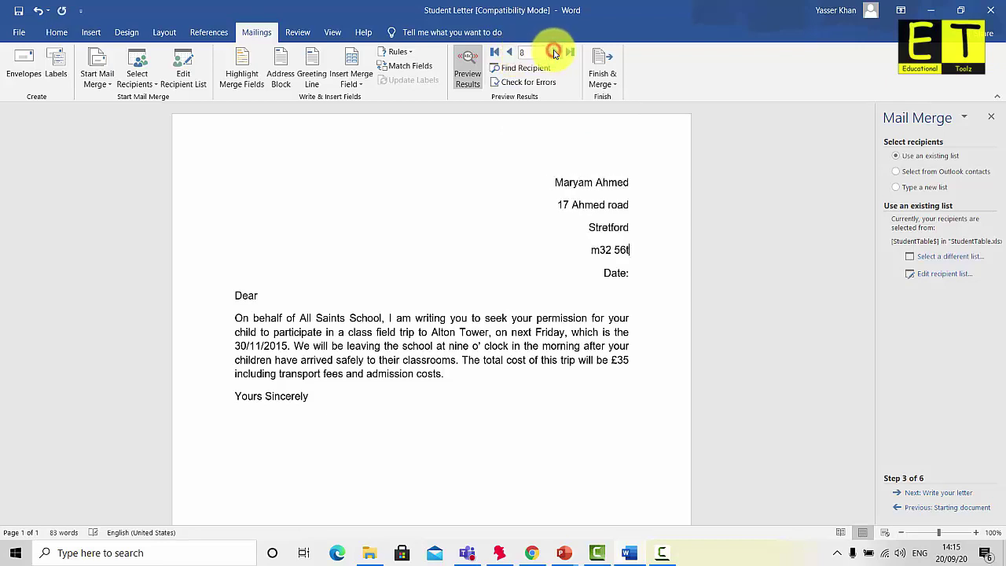
{"action": "left_click", "coordinate": [468, 69]}
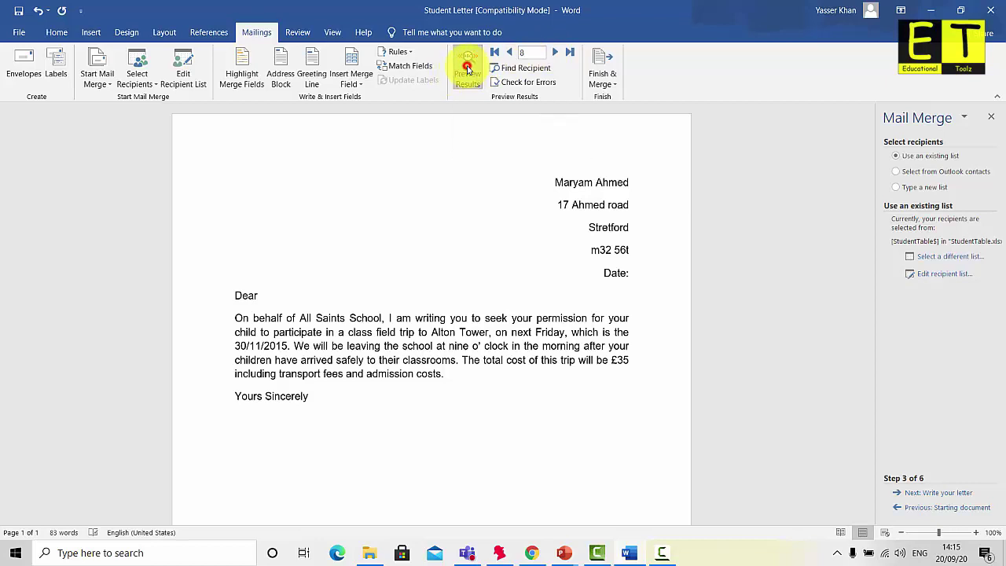
{"action": "left_click", "coordinate": [263, 294]}
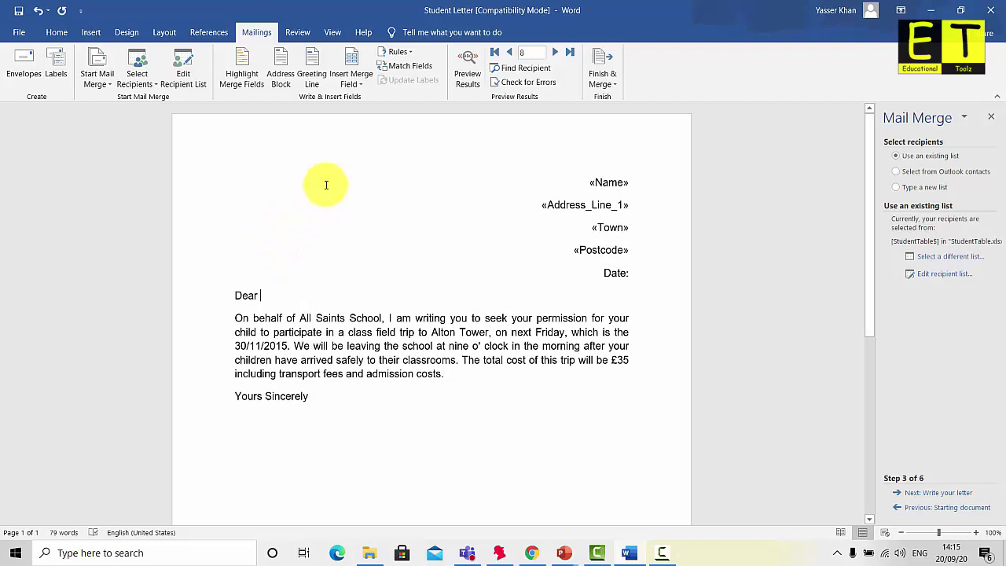
- Insert «Parent_Name» after Dear, type the sender's name under Yours Sincerely, and preview results
{"action": "left_click", "coordinate": [351, 83]}
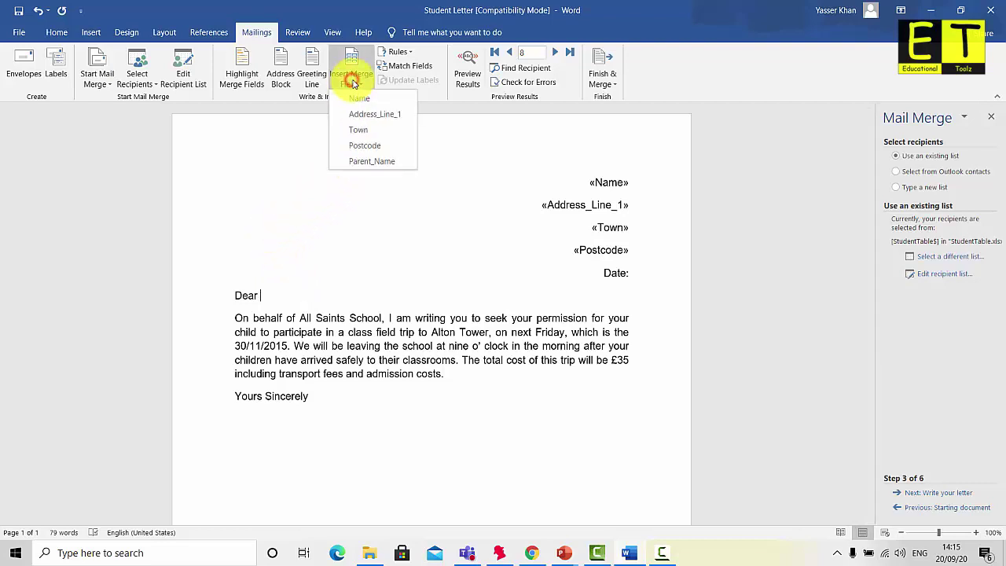
{"action": "left_click", "coordinate": [384, 161]}
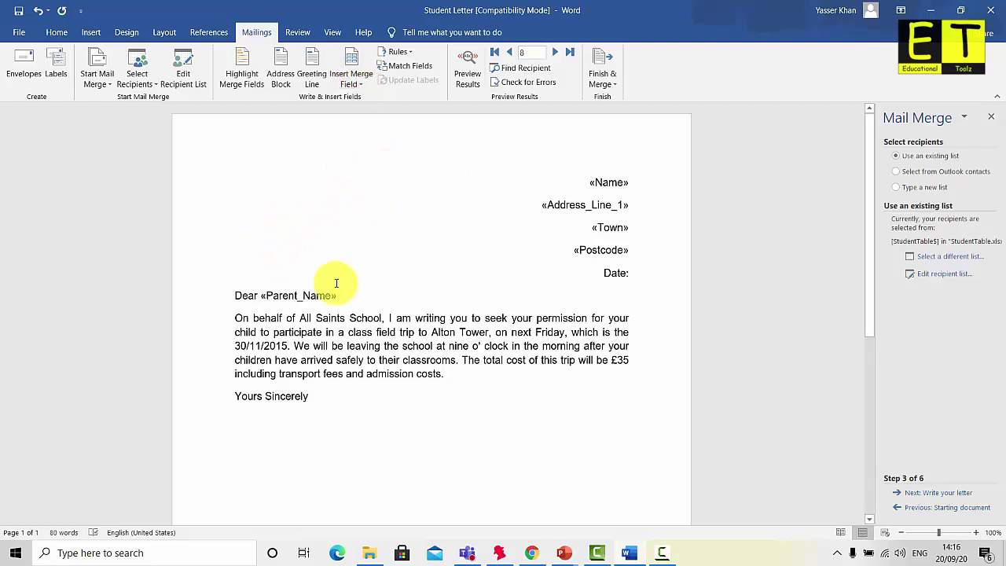
{"action": "left_click", "coordinate": [253, 420]}
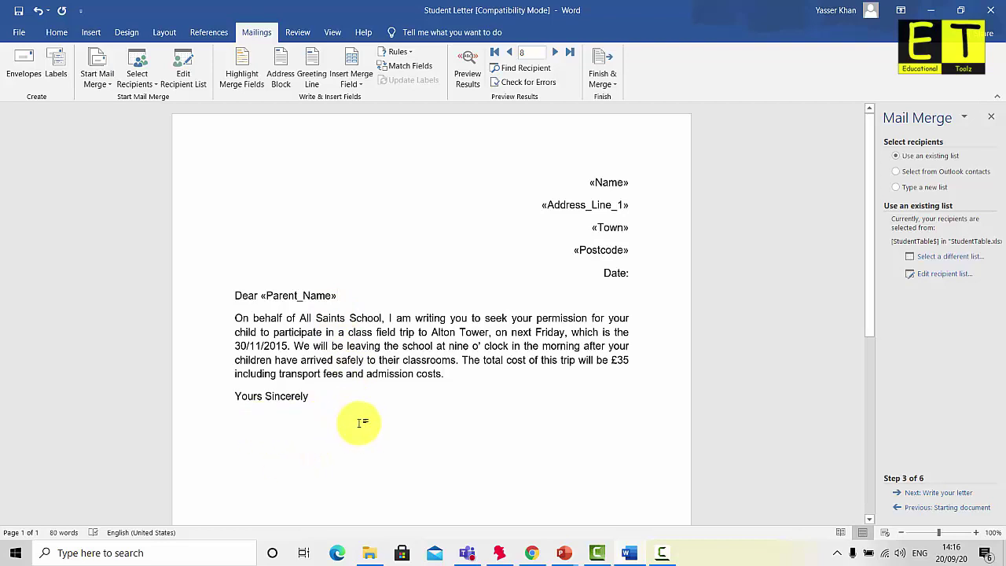
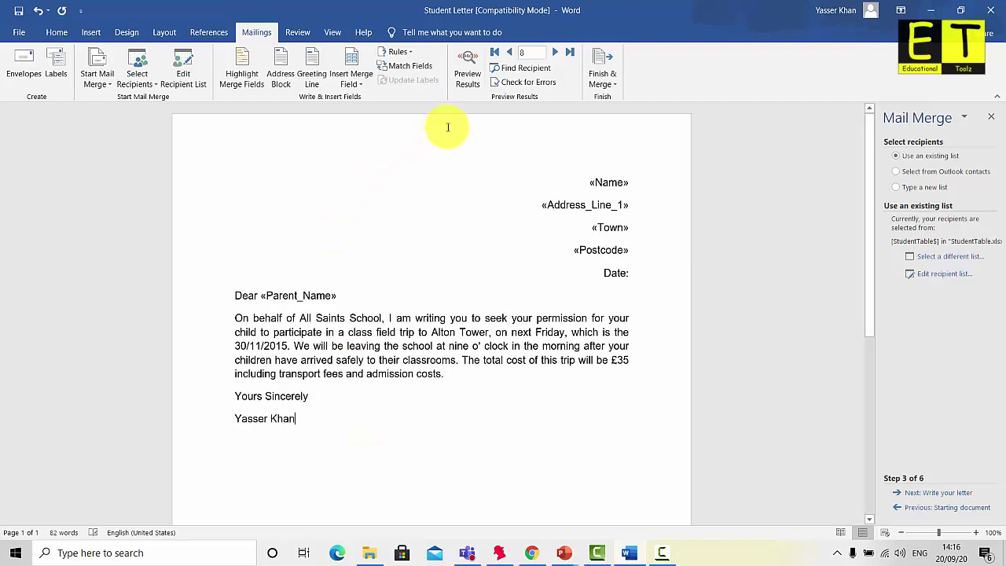
{"action": "left_click", "coordinate": [466, 70]}
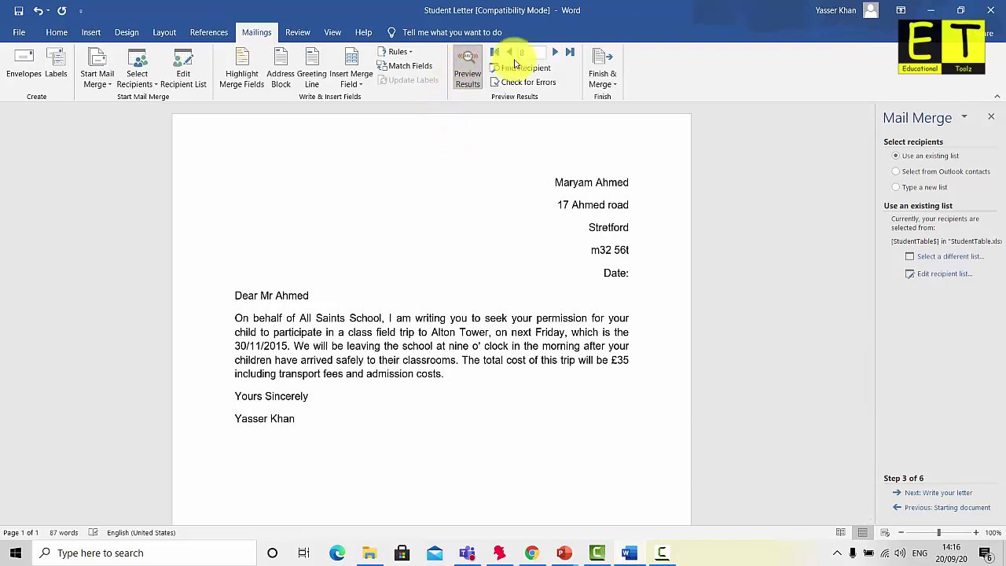
- Step back through the merged letters to the first recipient
{"action": "left_click", "coordinate": [507, 53]}
{"action": "left_click", "coordinate": [507, 53]}
{"action": "left_click", "coordinate": [507, 53]}
{"action": "left_click", "coordinate": [507, 53]}
- Advance the preview to record 10, then review the recipient list and close it with OK
{"action": "left_click", "coordinate": [556, 53]}
{"action": "left_click", "coordinate": [556, 52]}
{"action": "left_click", "coordinate": [556, 53]}
{"action": "left_click", "coordinate": [556, 53]}
{"action": "left_click", "coordinate": [556, 53]}
{"action": "left_click", "coordinate": [555, 53]}
{"action": "left_click", "coordinate": [556, 53]}
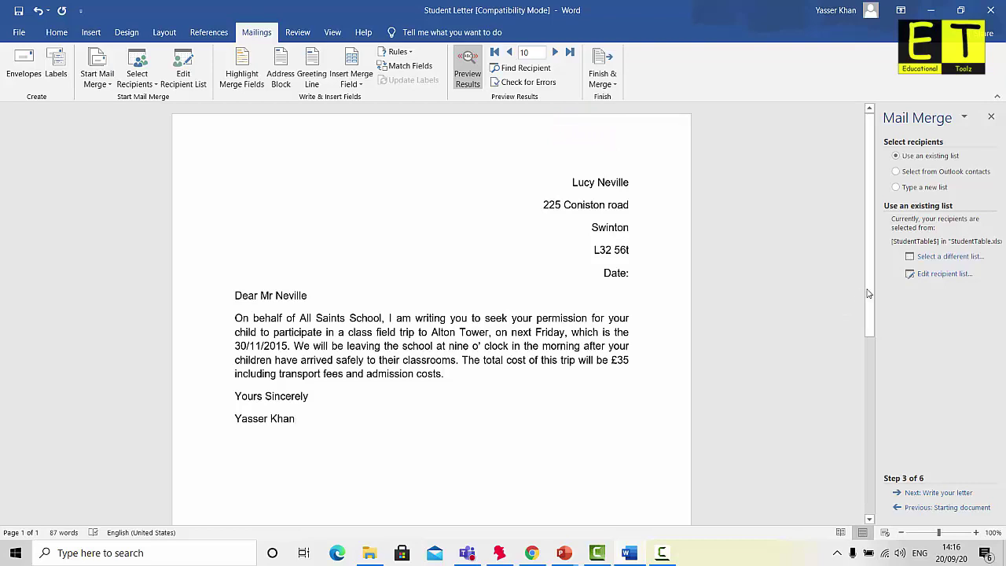
{"action": "left_click", "coordinate": [943, 275]}
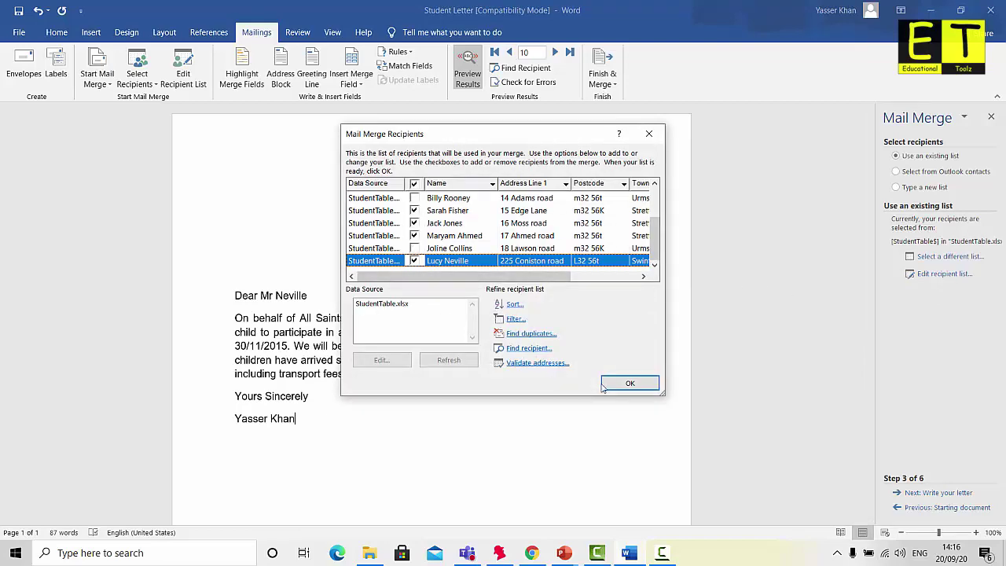
{"action": "left_click", "coordinate": [629, 384]}
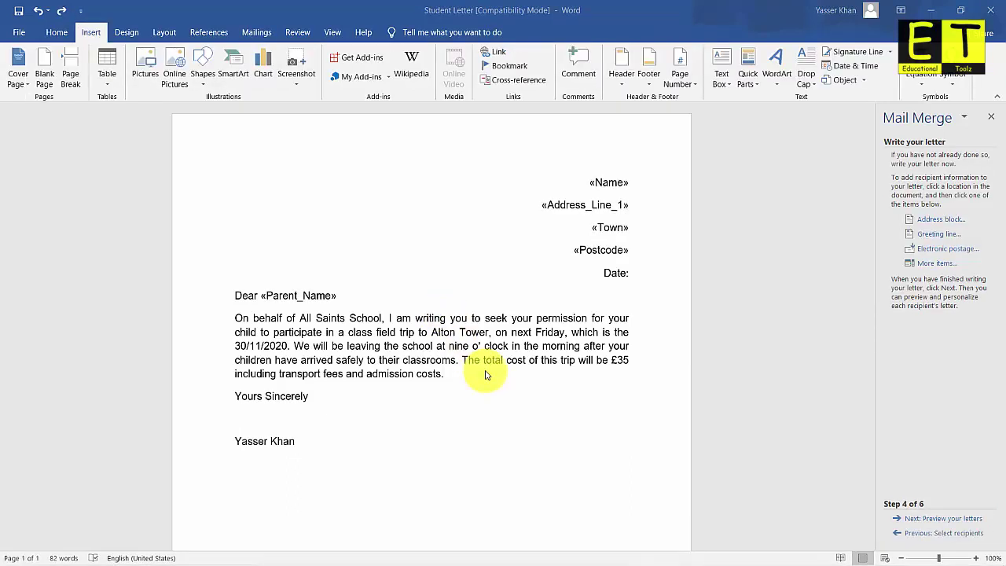
- Insert a Date field after 'Date:' using the d MMMM yyyy format (29 September 2020)
{"action": "left_click", "coordinate": [631, 277]}
{"action": "left_click", "coordinate": [631, 276]}
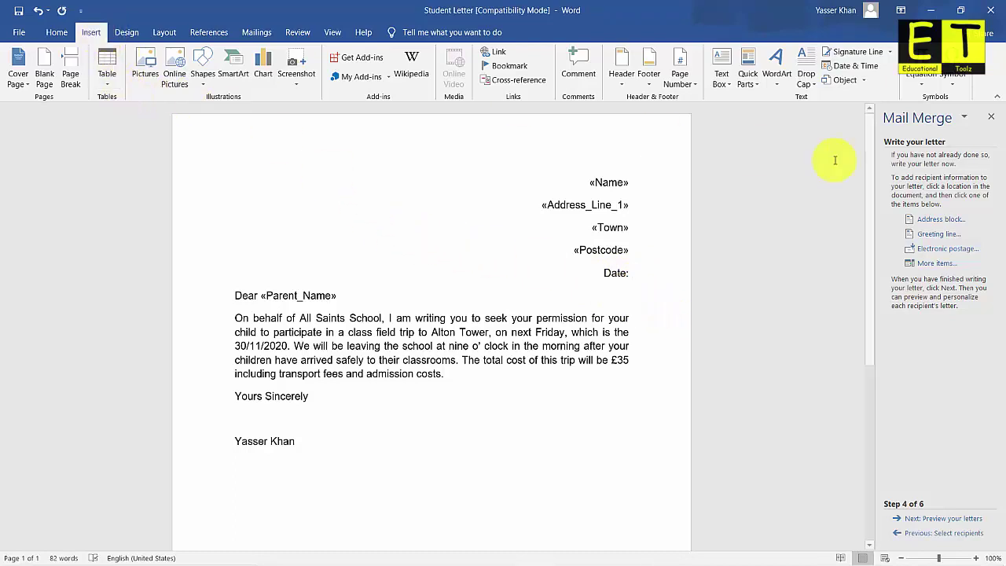
{"action": "left_click", "coordinate": [747, 82]}
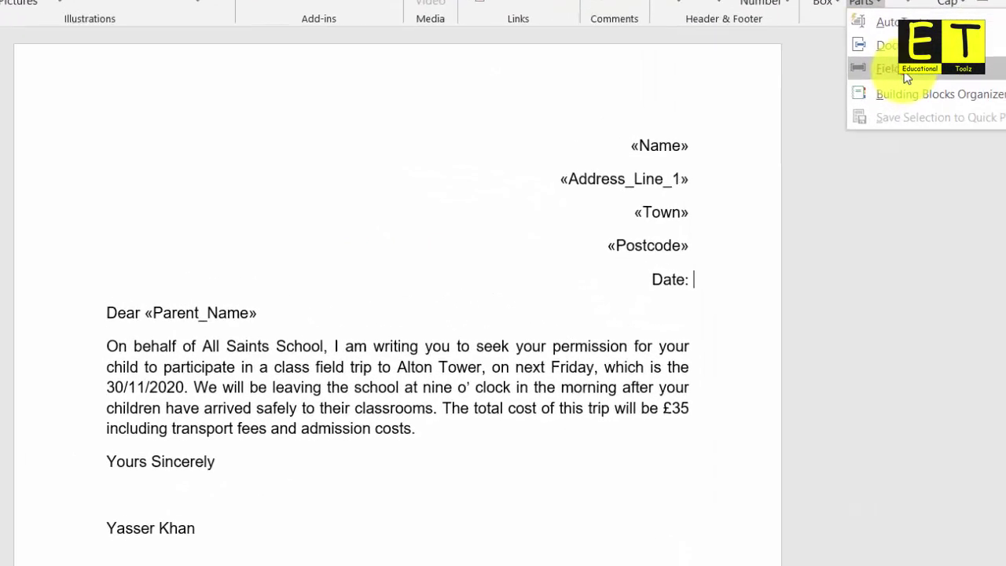
{"action": "left_click", "coordinate": [904, 70]}
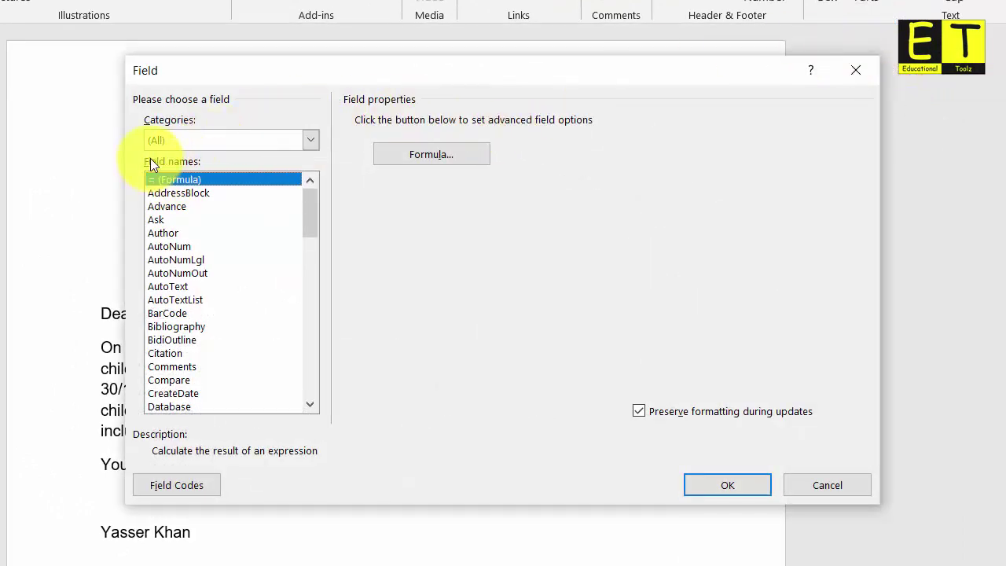
{"action": "left_click", "coordinate": [174, 209]}
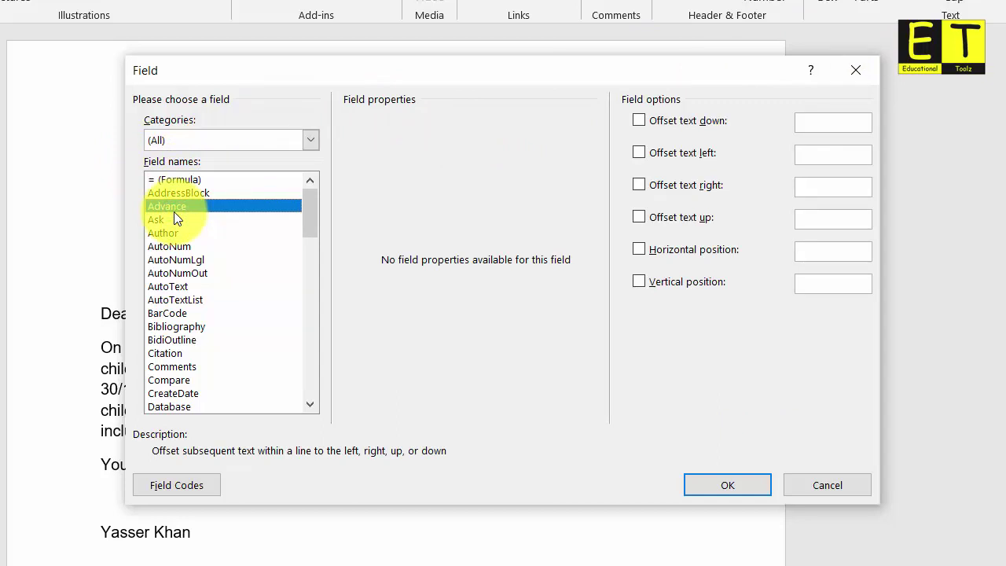
{"action": "key", "text": "d"}
{"action": "key", "text": "Down"}
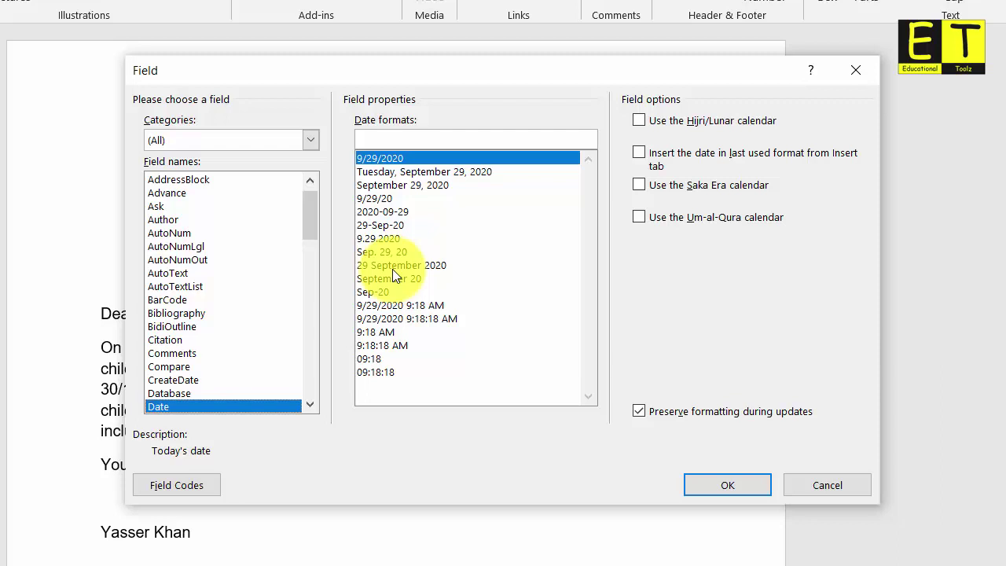
{"action": "left_click", "coordinate": [392, 268]}
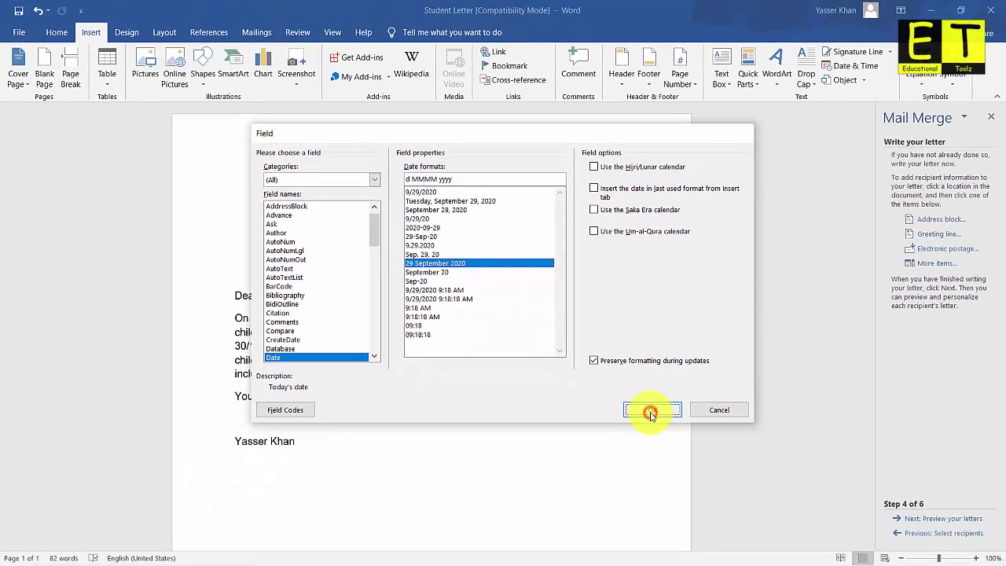
{"action": "left_click", "coordinate": [723, 487]}
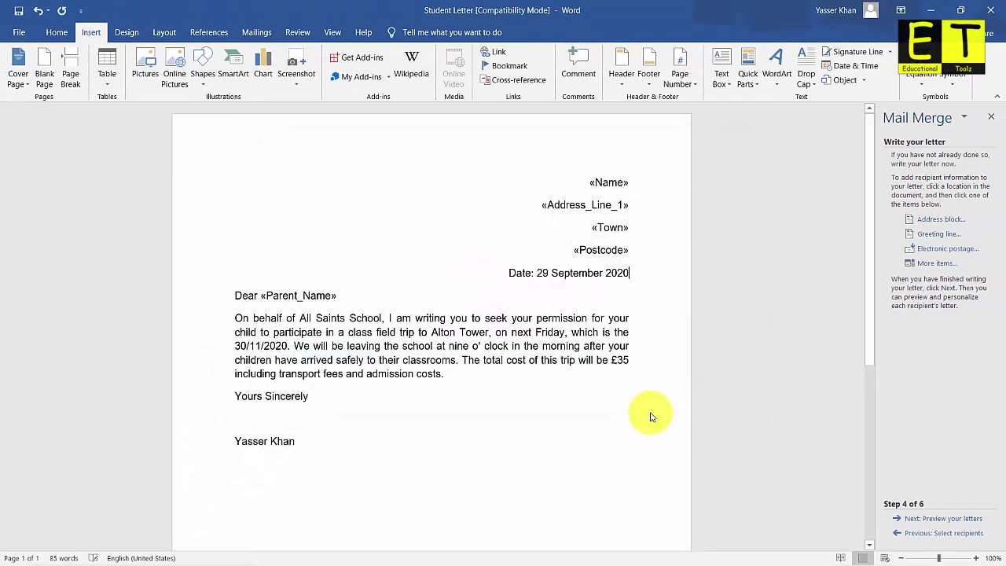
{"action": "left_click", "coordinate": [625, 275]}
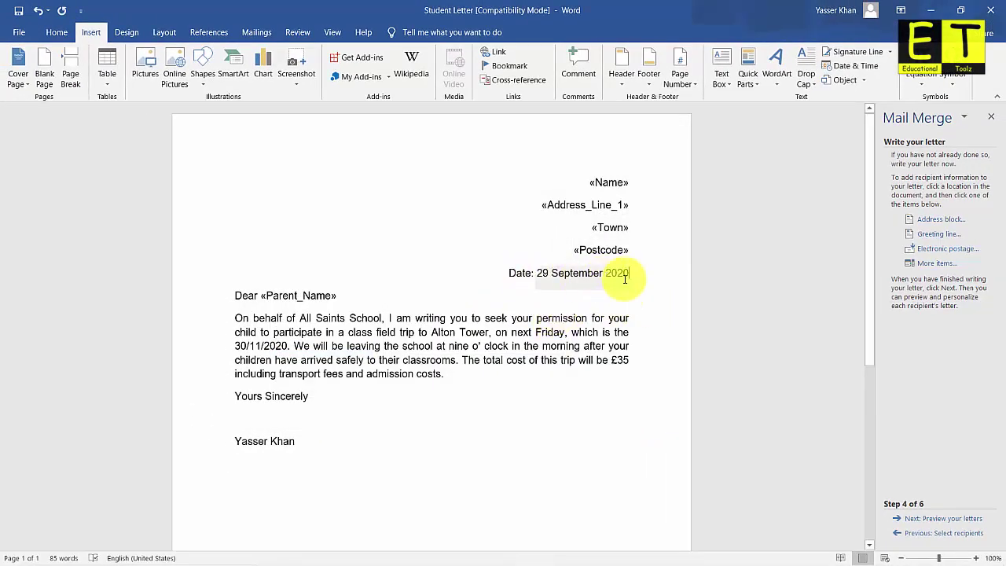
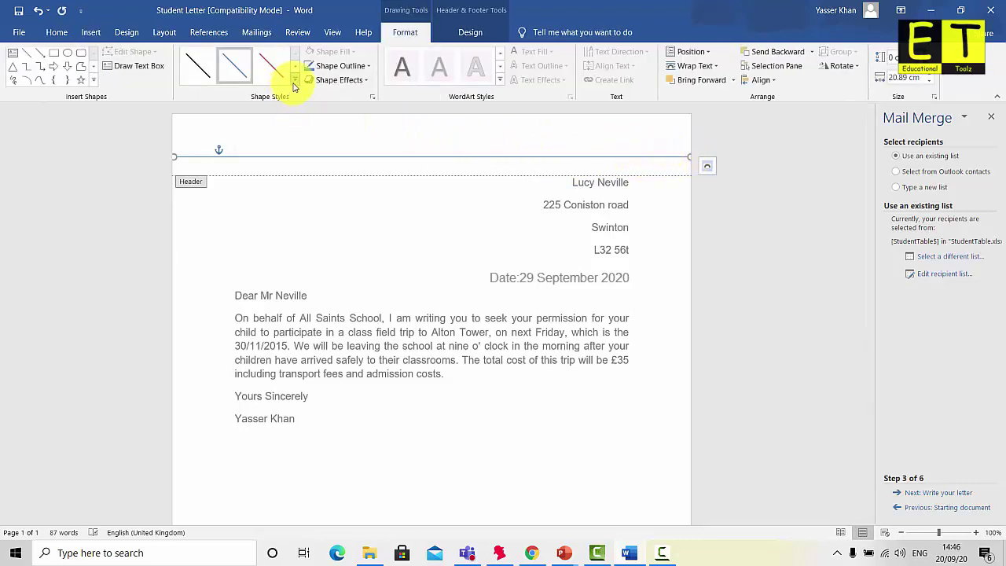
- Apply the red line style to the header line and drag it slightly lower
{"action": "left_click", "coordinate": [296, 82]}
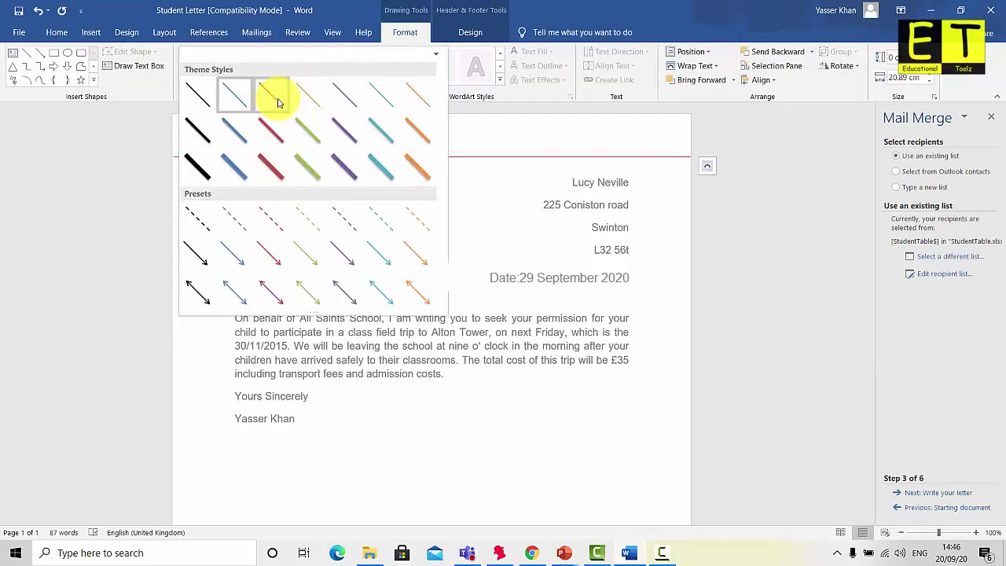
{"action": "left_click", "coordinate": [269, 128]}
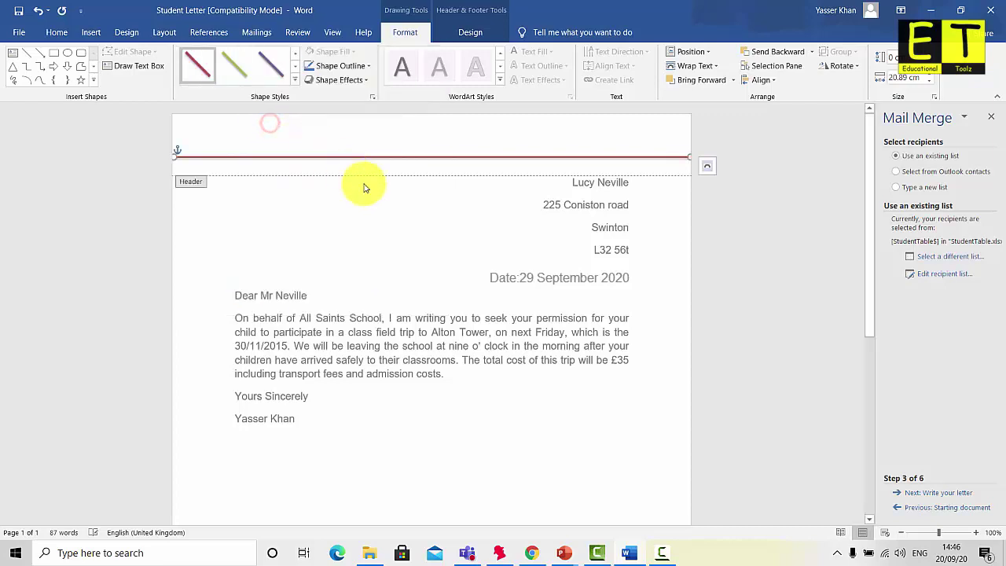
{"action": "left_click_drag", "start_coordinate": [303, 157], "coordinate": [300, 158]}
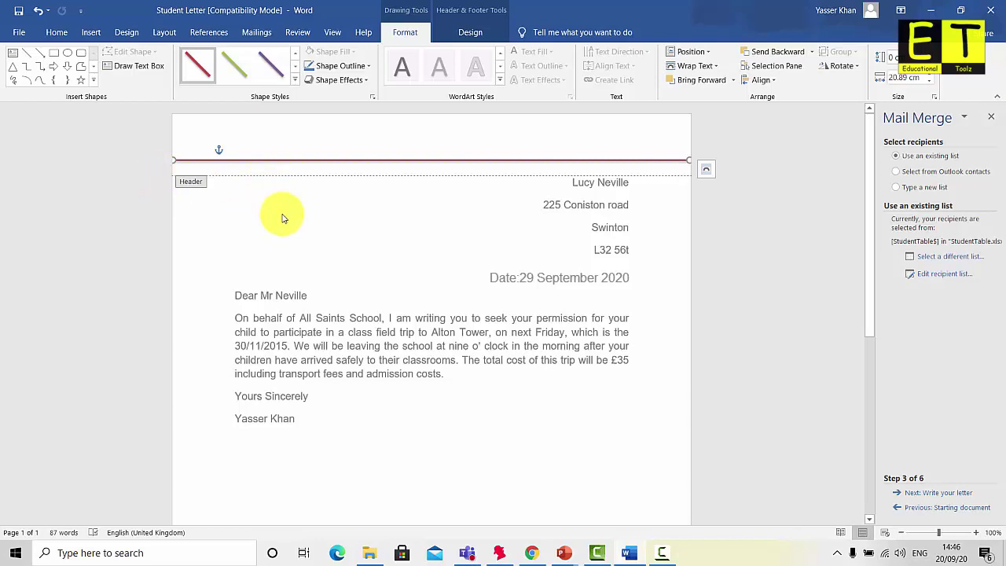
- Draw a light-orange-styled star at the header's top-left, then nudge the red line down
{"action": "left_click", "coordinate": [91, 33]}
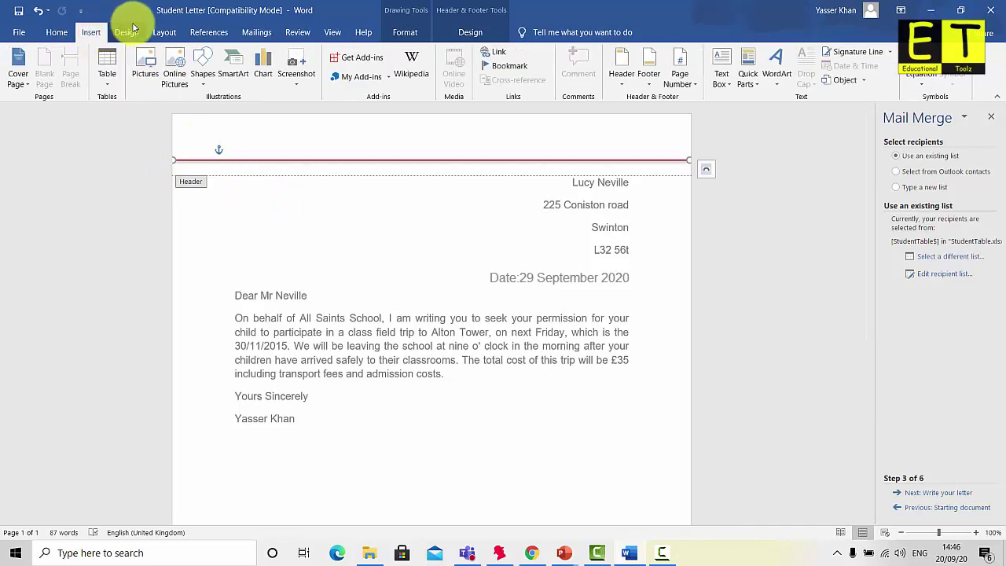
{"action": "left_click", "coordinate": [200, 83]}
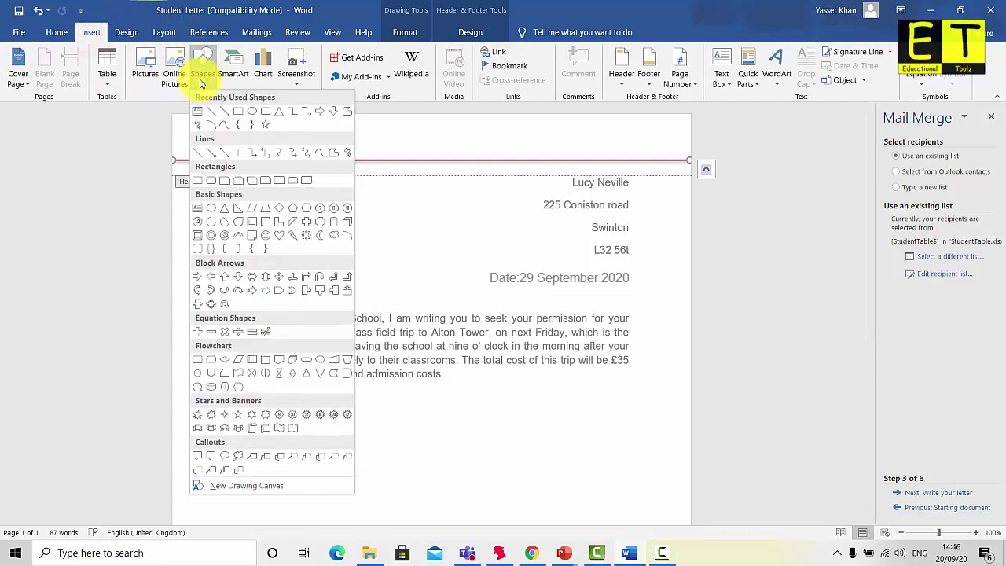
{"action": "left_click", "coordinate": [265, 128]}
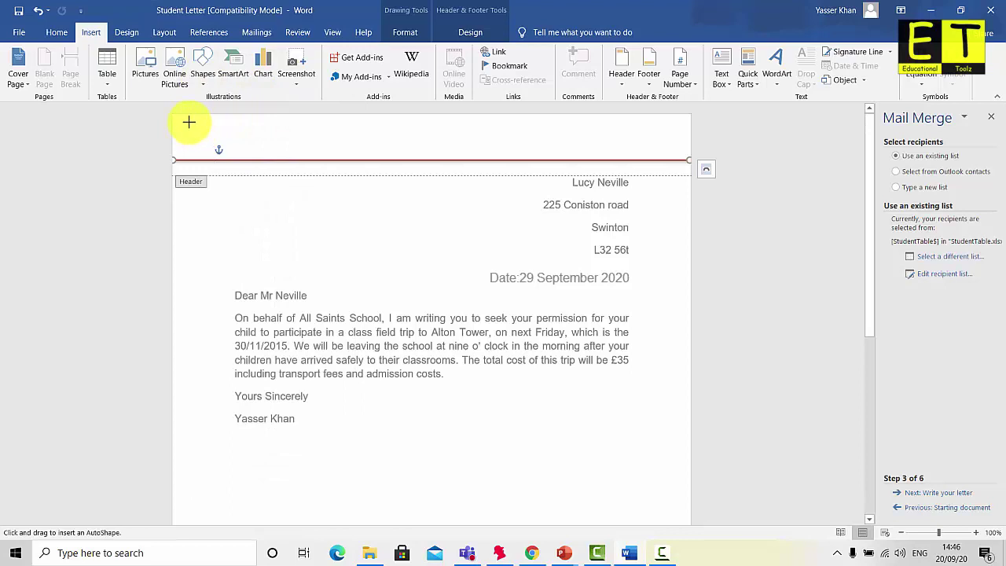
{"action": "left_click_drag", "start_coordinate": [189, 122], "coordinate": [209, 143]}
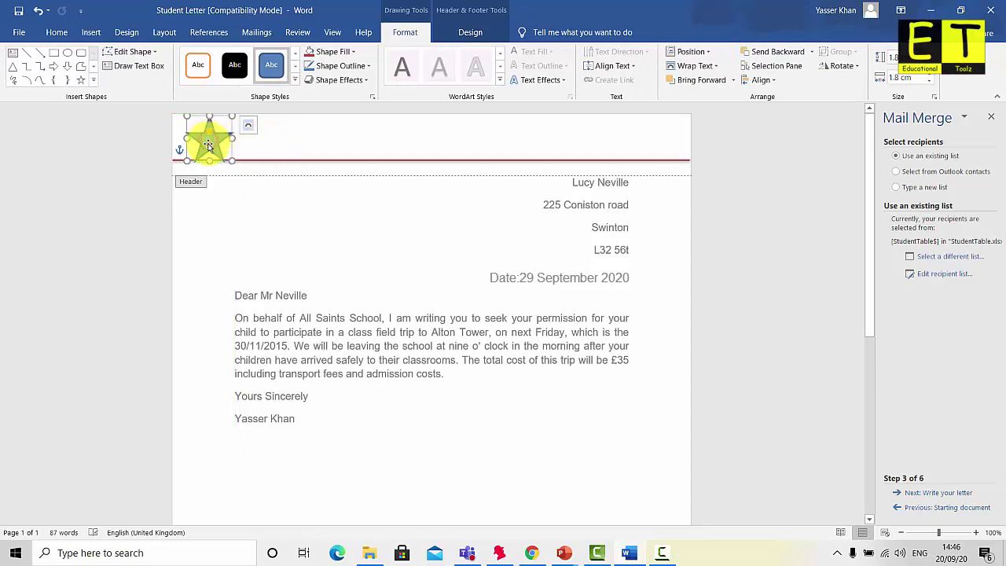
{"action": "left_click", "coordinate": [294, 80]}
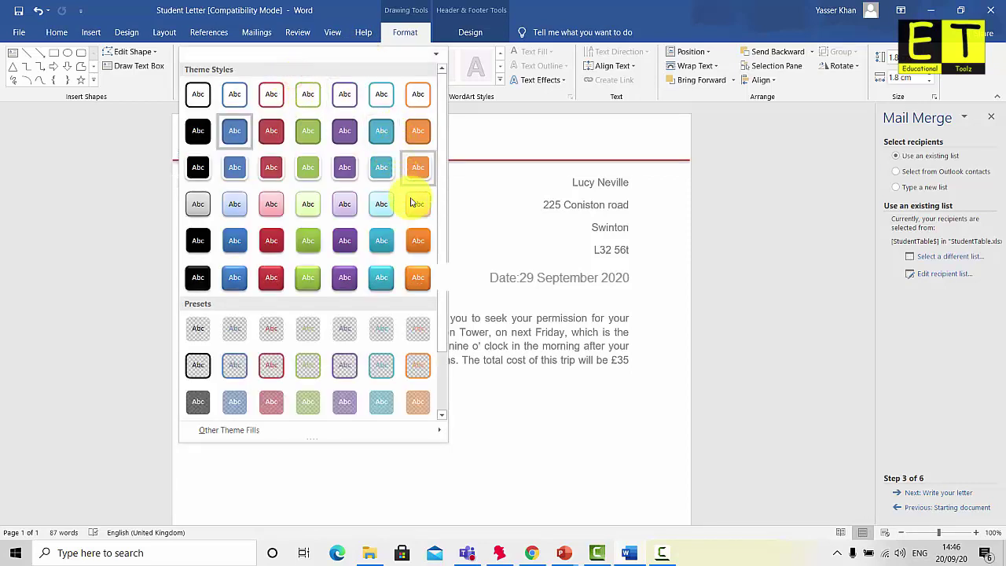
{"action": "left_click", "coordinate": [417, 204]}
{"action": "left_click", "coordinate": [328, 161]}
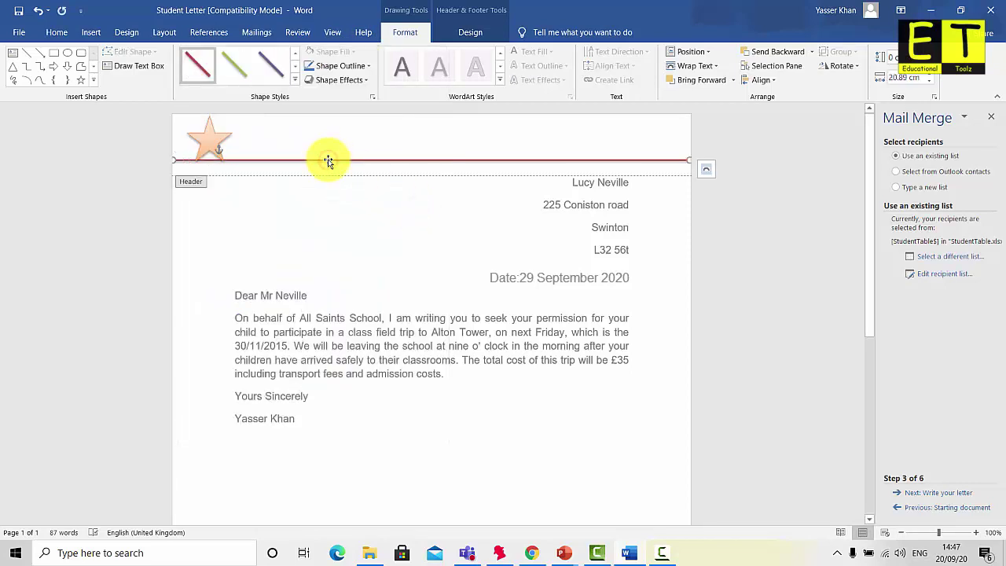
{"action": "key", "text": "Down"}
{"action": "key", "text": "Down"}
{"action": "key", "text": "Down"}
{"action": "key", "text": "Down"}
{"action": "key", "text": "Down"}
{"action": "key", "text": "Down"}
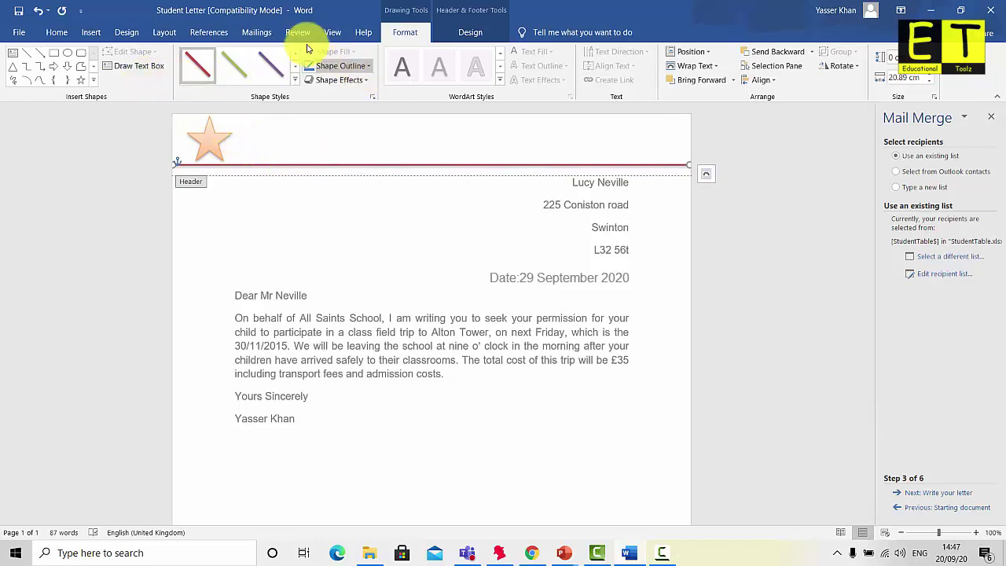
- Insert a WordArt letter 'A' and move it up onto the star
{"action": "left_click", "coordinate": [90, 35]}
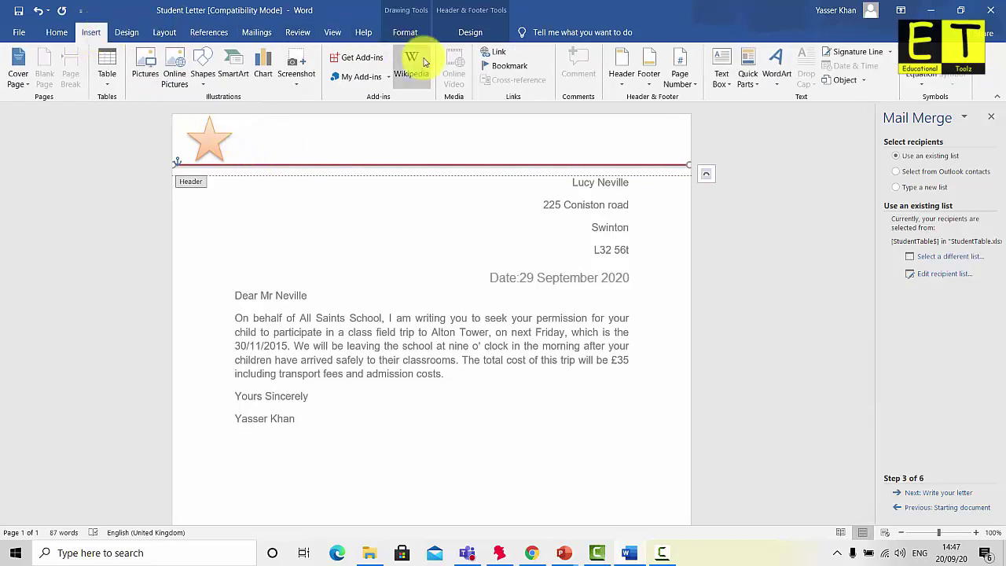
{"action": "left_click", "coordinate": [777, 79]}
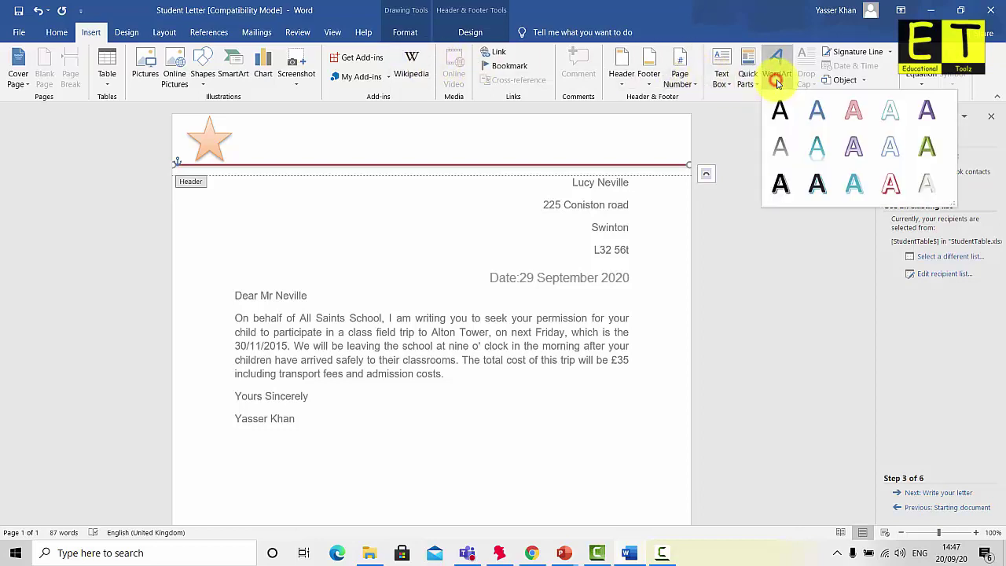
{"action": "left_click", "coordinate": [847, 102]}
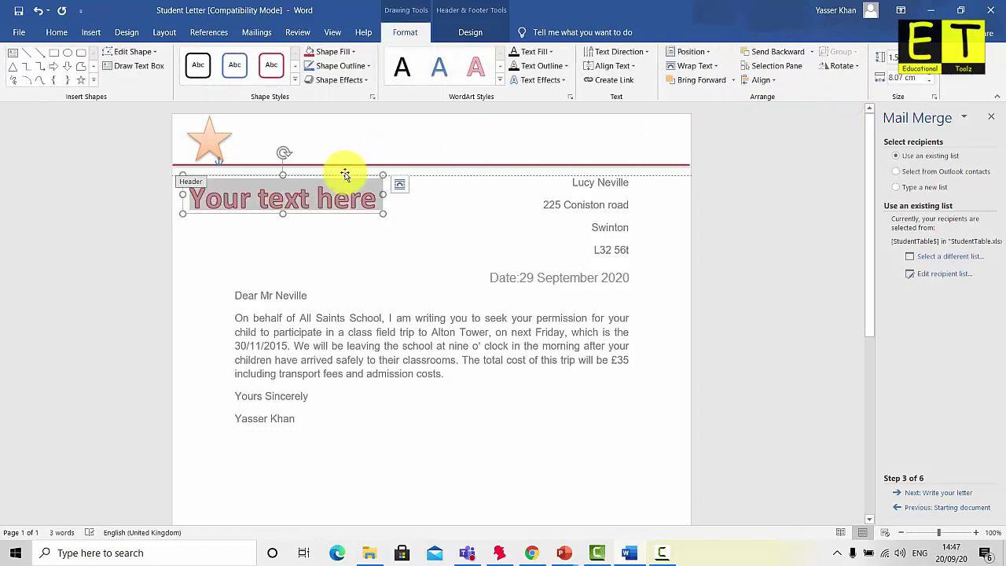
{"action": "type", "text": "A"}
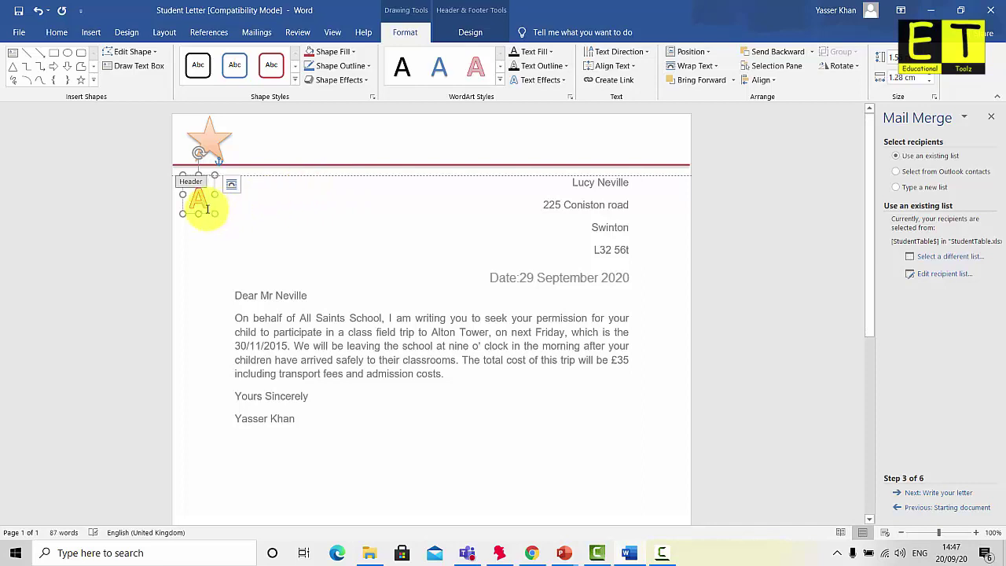
{"action": "left_click_drag", "start_coordinate": [207, 212], "coordinate": [226, 157]}
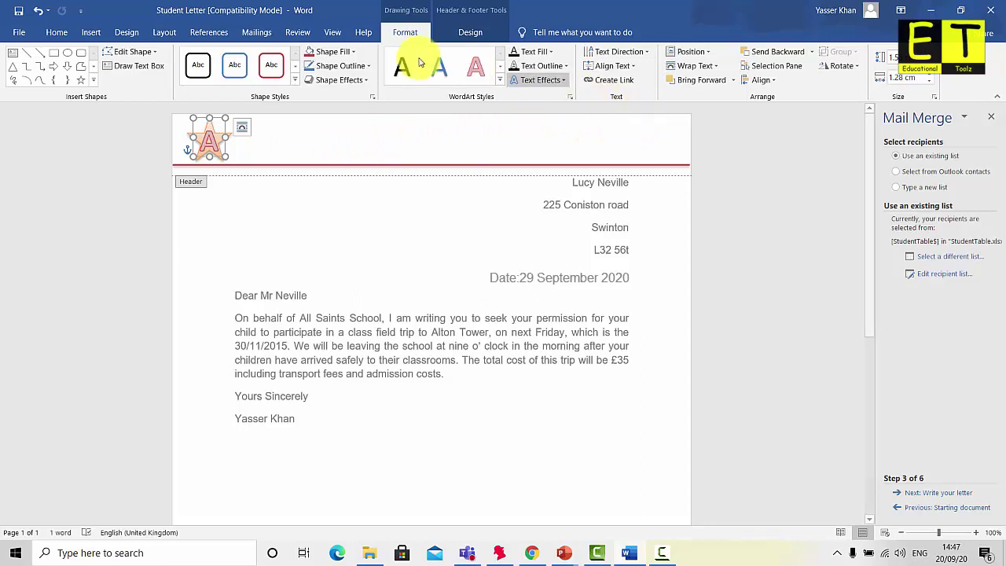
- Add a second WordArt reading 'Saints' beside the star, then leave the header
{"action": "left_click", "coordinate": [86, 32]}
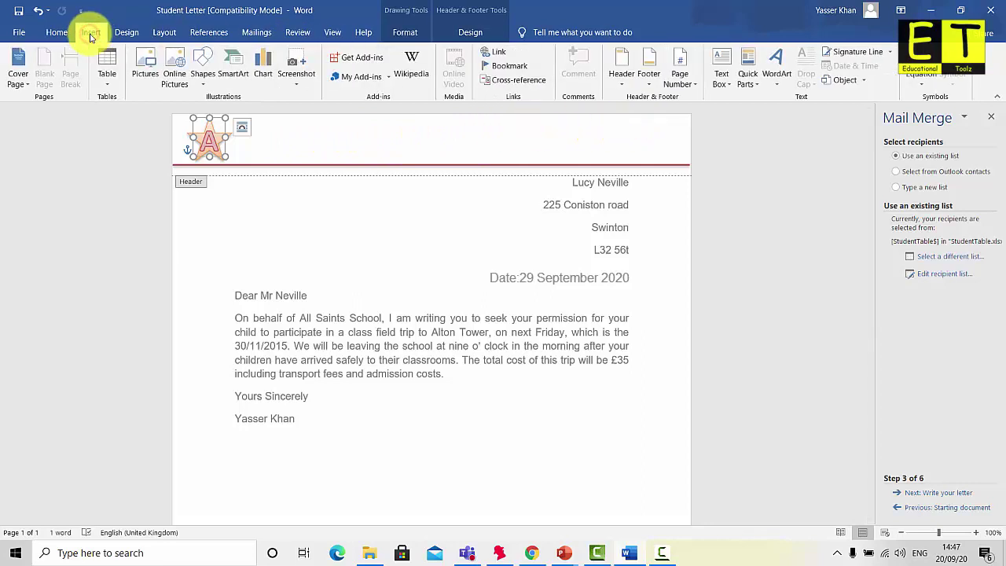
{"action": "left_click", "coordinate": [777, 76]}
{"action": "left_click", "coordinate": [852, 106]}
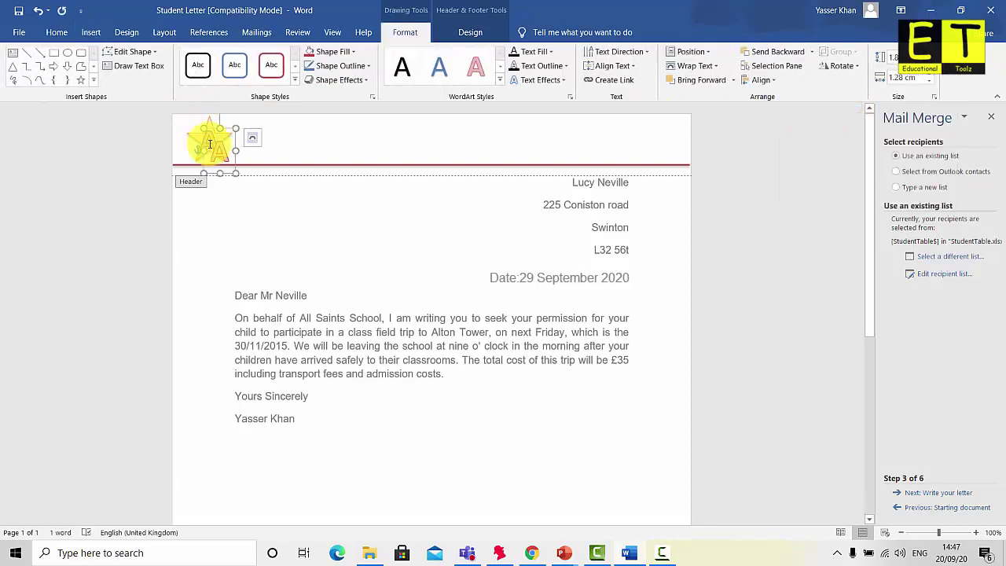
{"action": "left_click", "coordinate": [229, 128]}
{"action": "mouse_move", "coordinate": [239, 127]}
{"action": "left_mouse_down"}
{"action": "mouse_move", "coordinate": [250, 125]}
{"action": "mouse_move", "coordinate": [241, 122]}
{"action": "left_mouse_up"}
{"action": "type", "text": "Saints"}
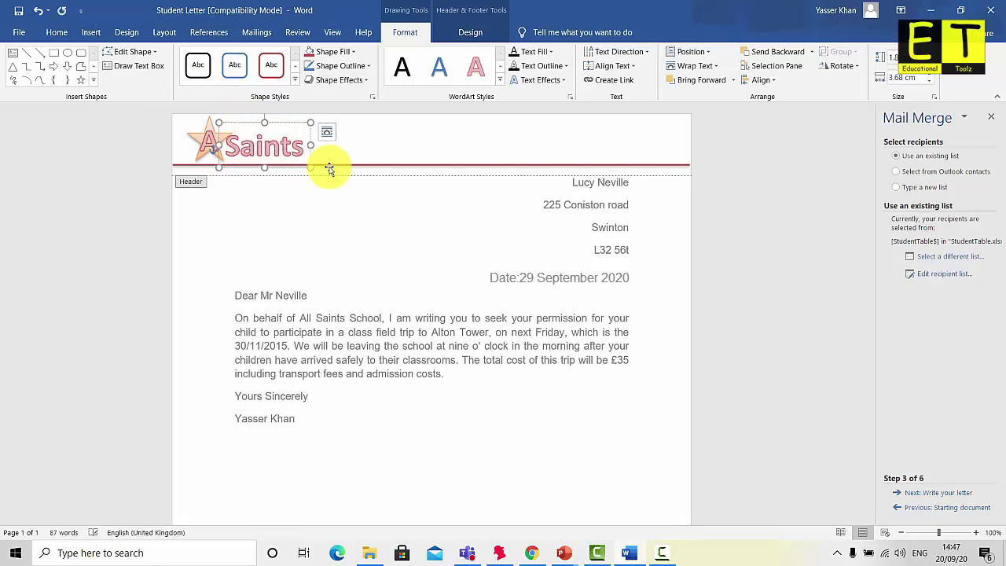
{"action": "left_click_drag", "start_coordinate": [235, 123], "coordinate": [246, 120]}
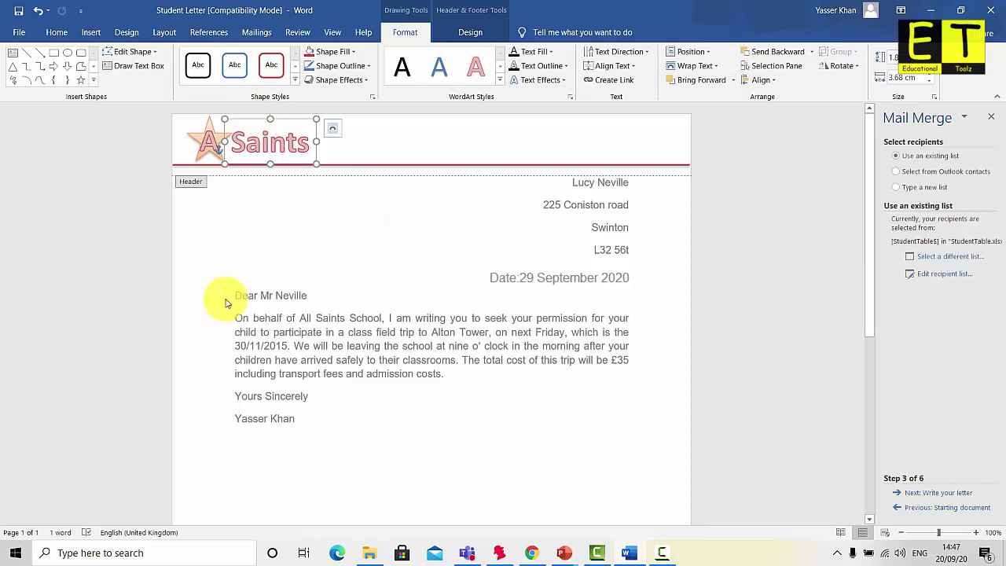
{"action": "double_click", "coordinate": [431, 236]}
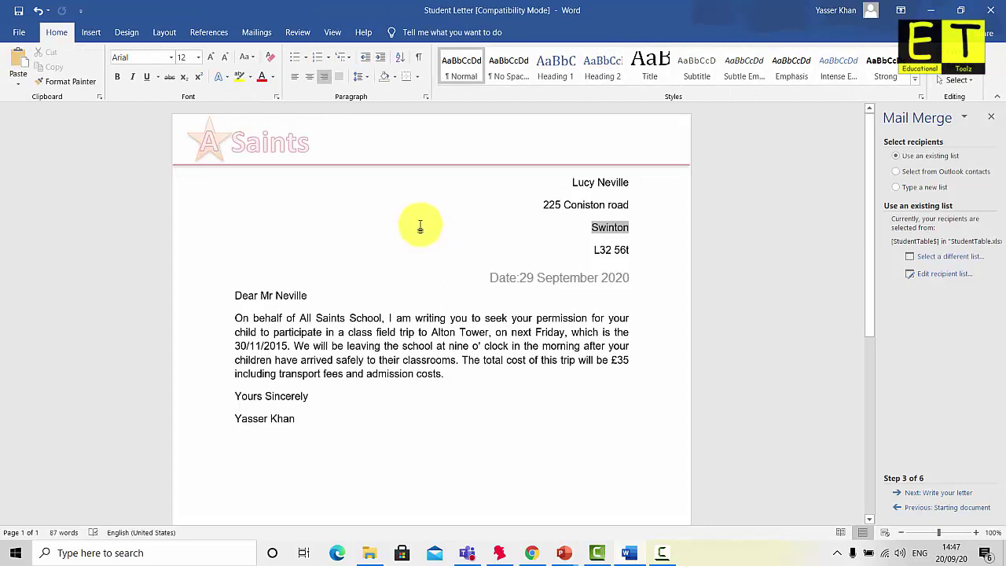
{"action": "double_click", "coordinate": [416, 151]}
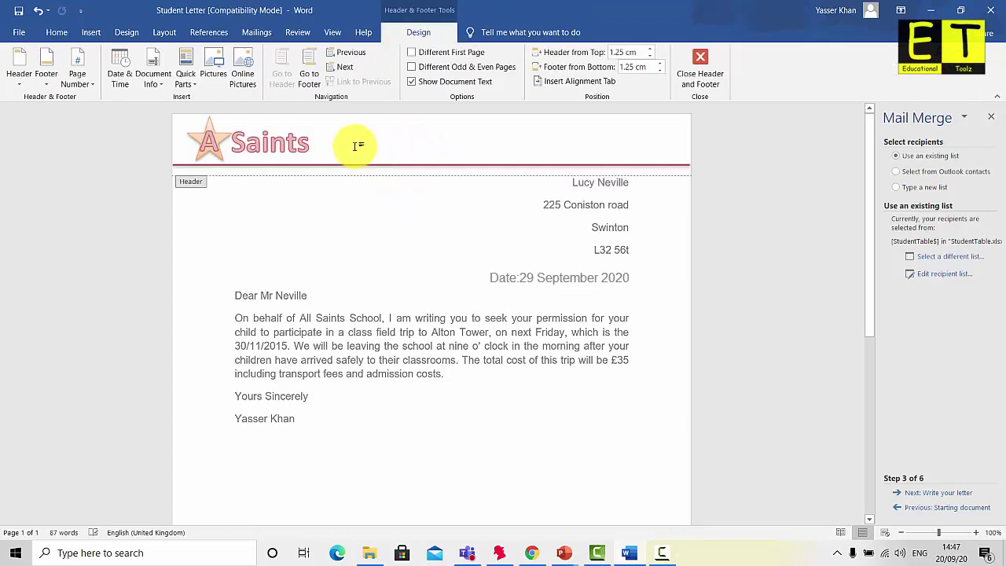
{"action": "key", "text": "Tab"}
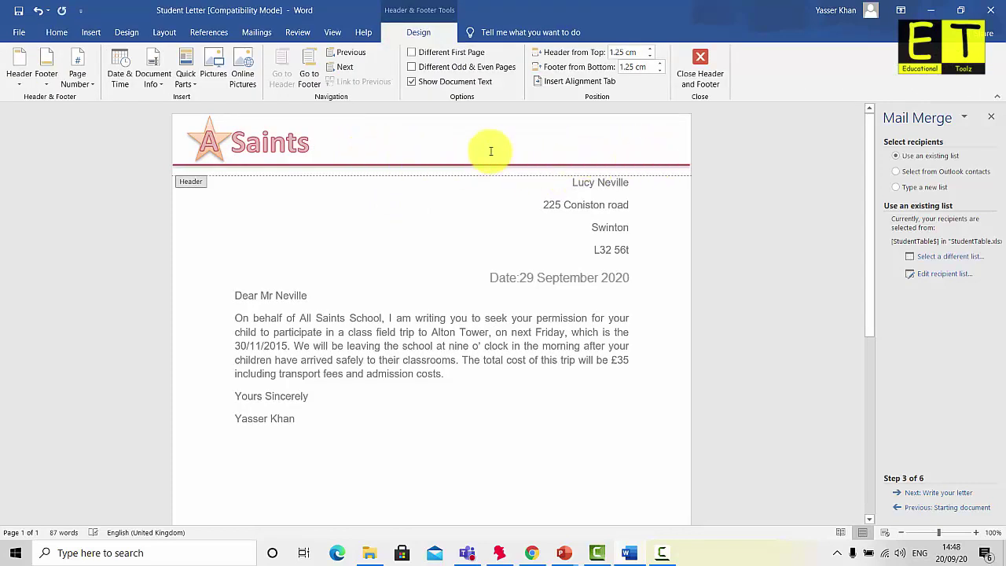
{"action": "type", "text": "All S"}
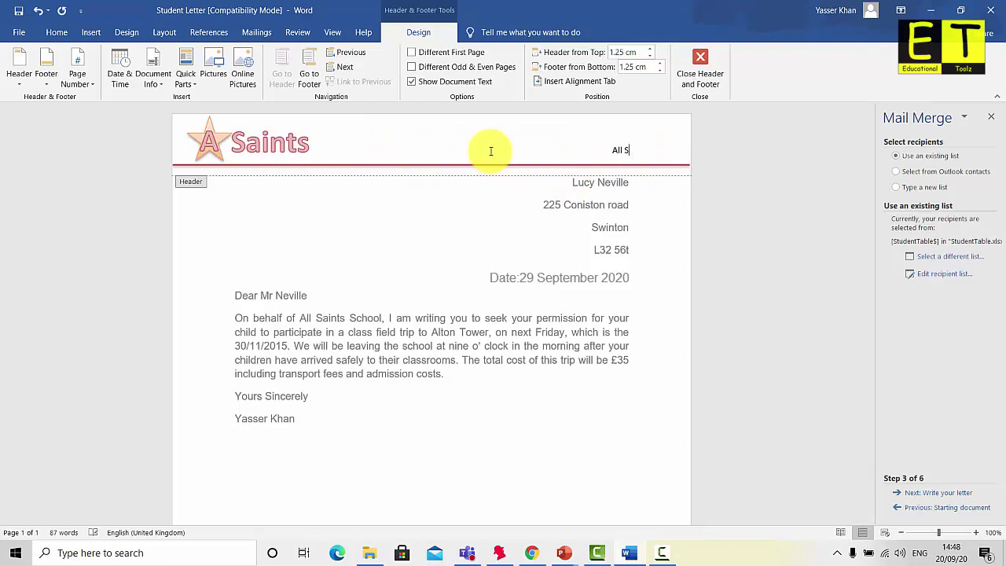
{"action": "type", "text": "aints School"}
{"action": "key", "text": "Return"}
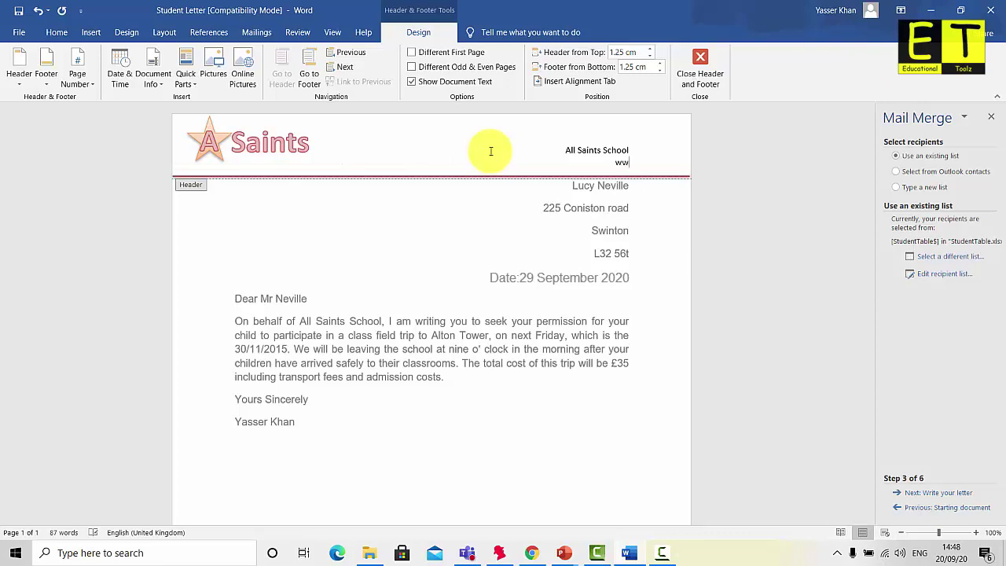
{"action": "type", "text": "www.allsaintsschool.co.uk"}
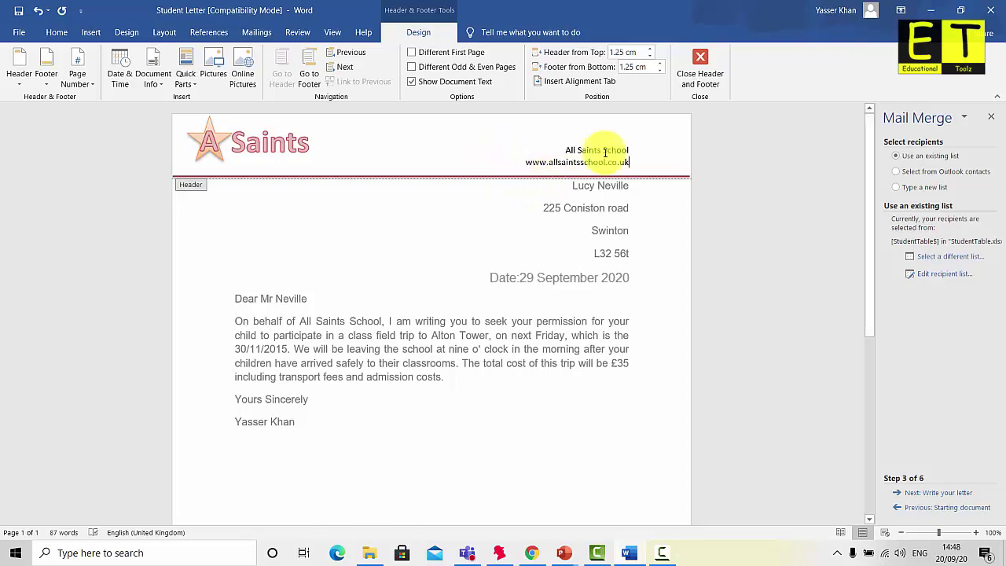
{"action": "left_click", "coordinate": [692, 62]}
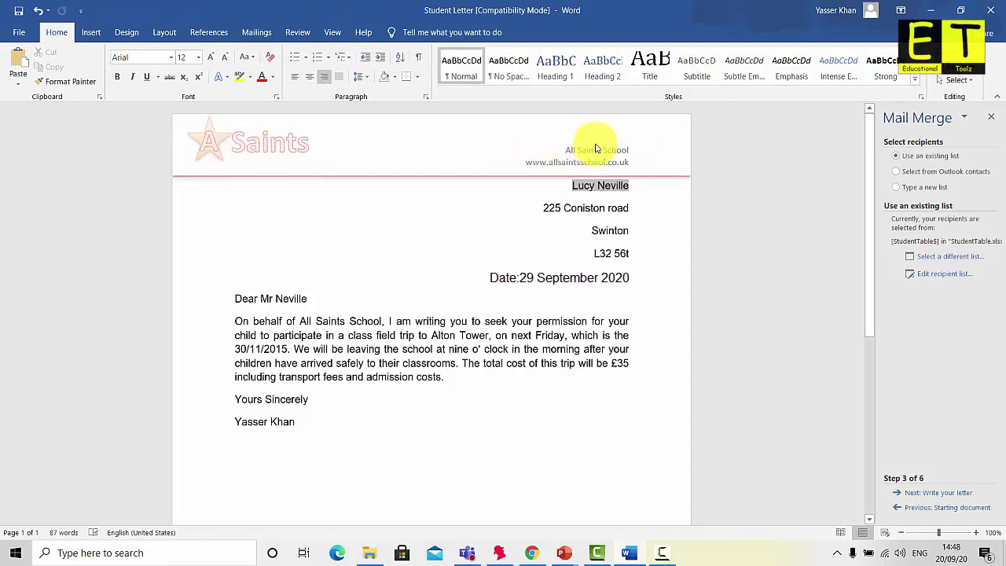
- Clear the selection in the letter body and bring up the Mailings commands
{"action": "left_click", "coordinate": [320, 419]}
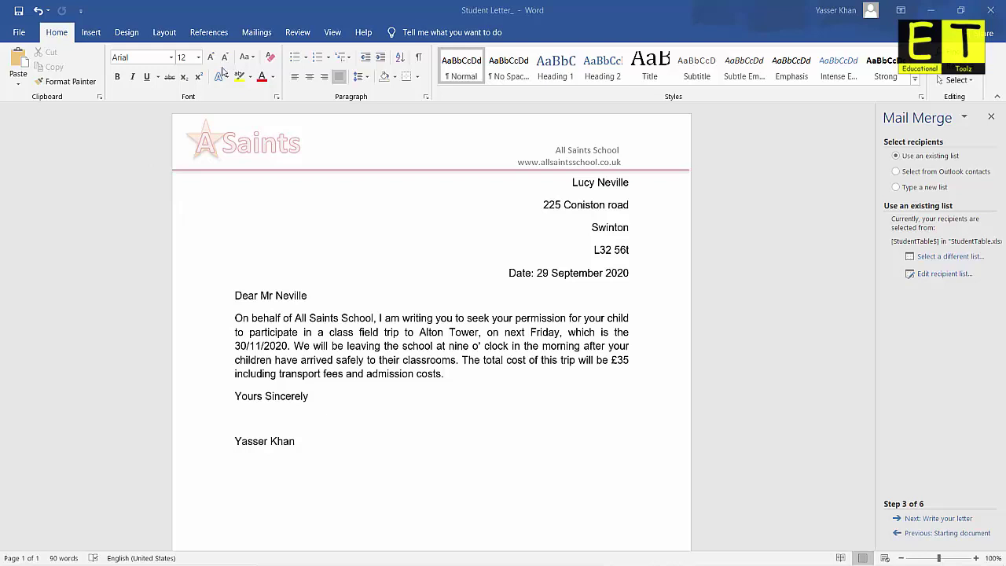
{"action": "left_click", "coordinate": [255, 33]}
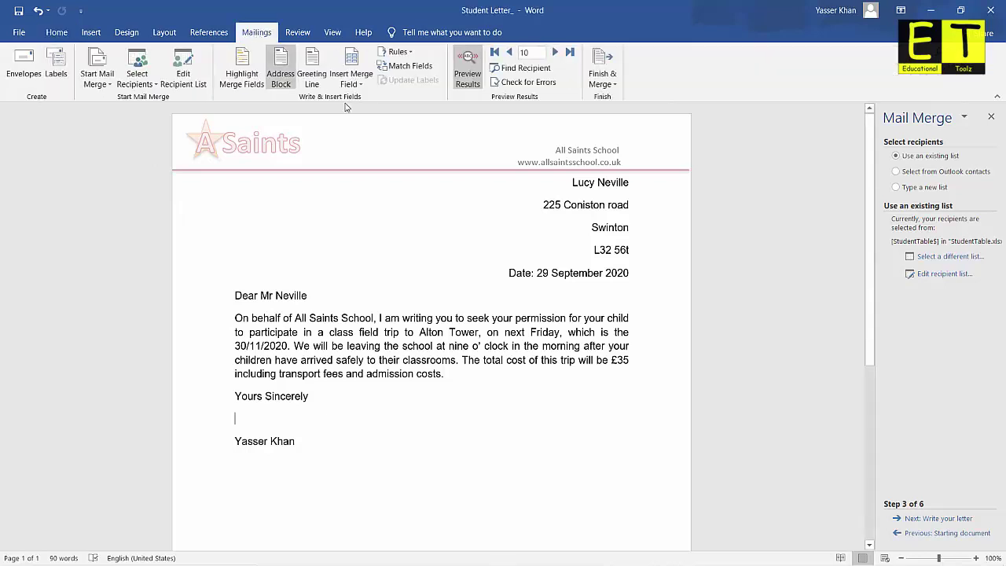
- Turn off Preview Results so «Name», «Town», «Postcode» and other merge fields show
{"action": "left_click", "coordinate": [466, 75]}
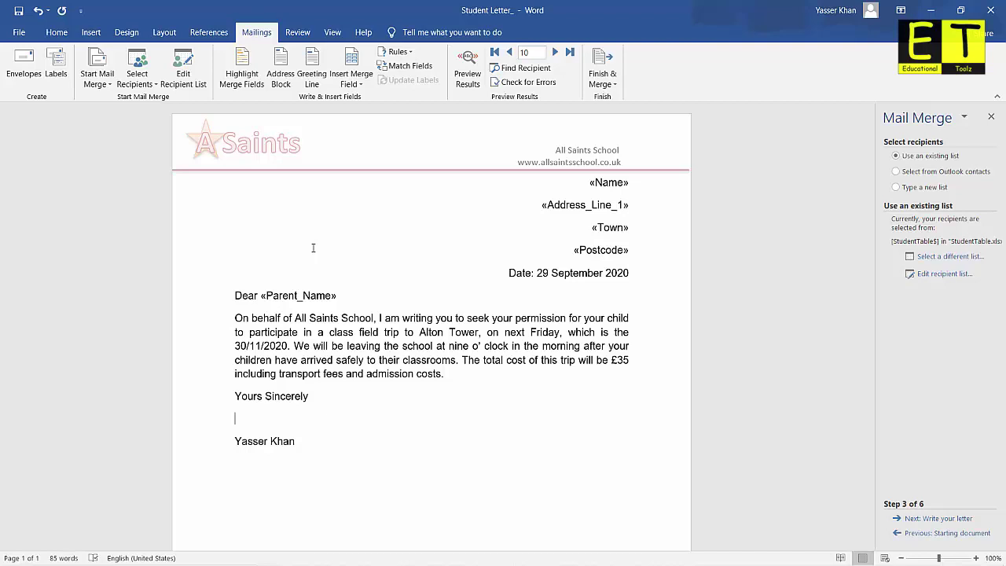
- Save the letter in the Task 1 folder as 'Student Letter_Master Document'
{"action": "left_click", "coordinate": [17, 35]}
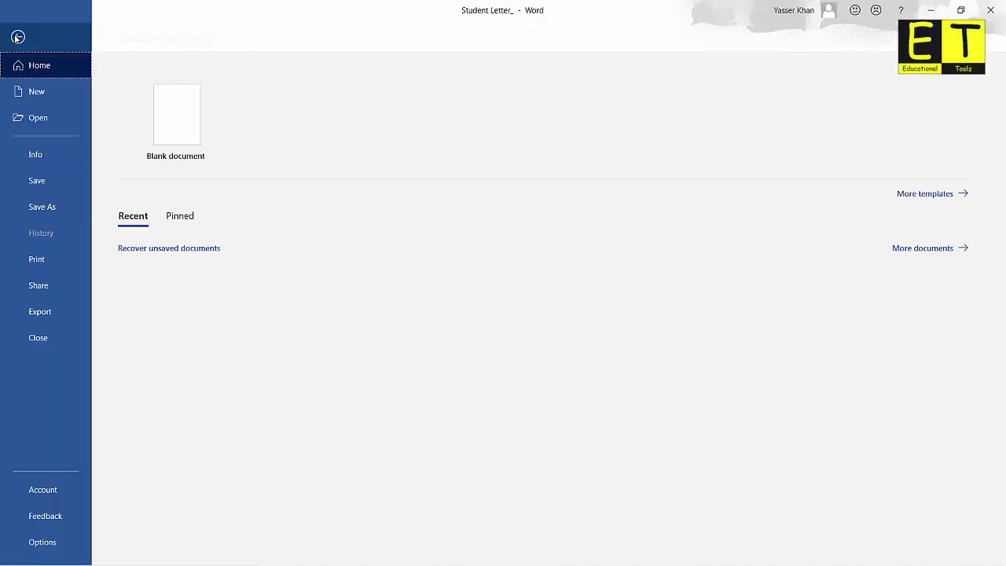
{"action": "left_click", "coordinate": [44, 208]}
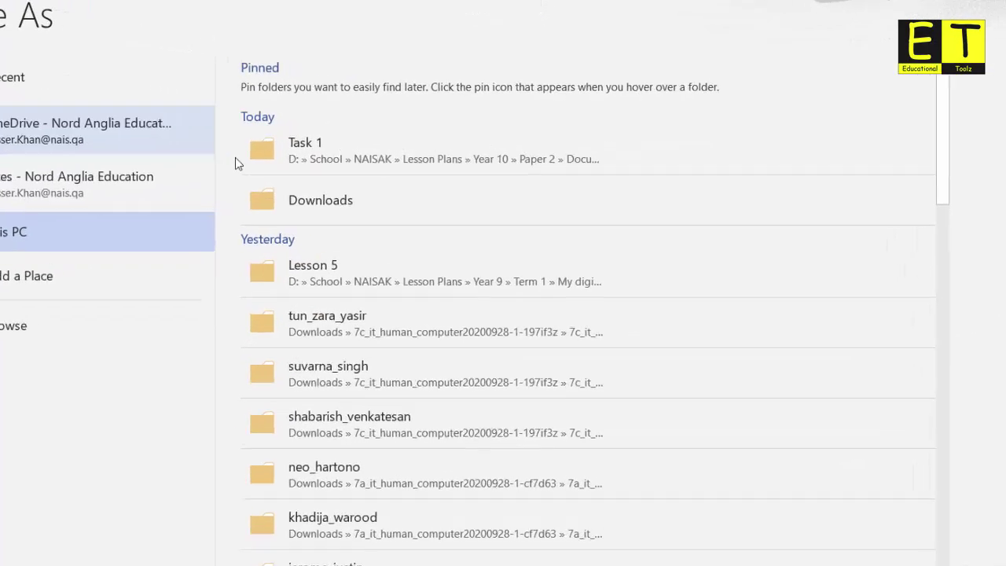
{"action": "left_click", "coordinate": [339, 166]}
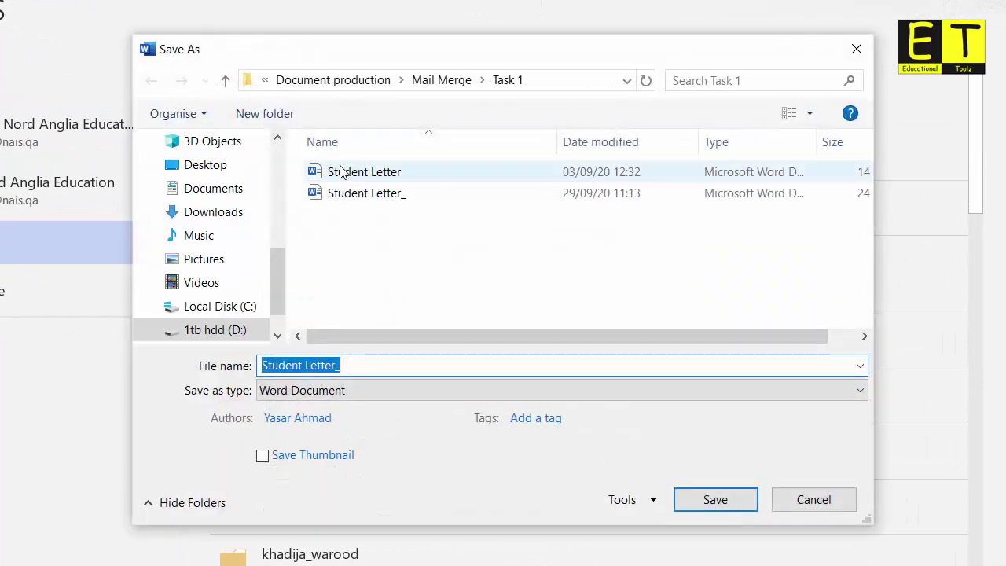
{"action": "left_click", "coordinate": [368, 360]}
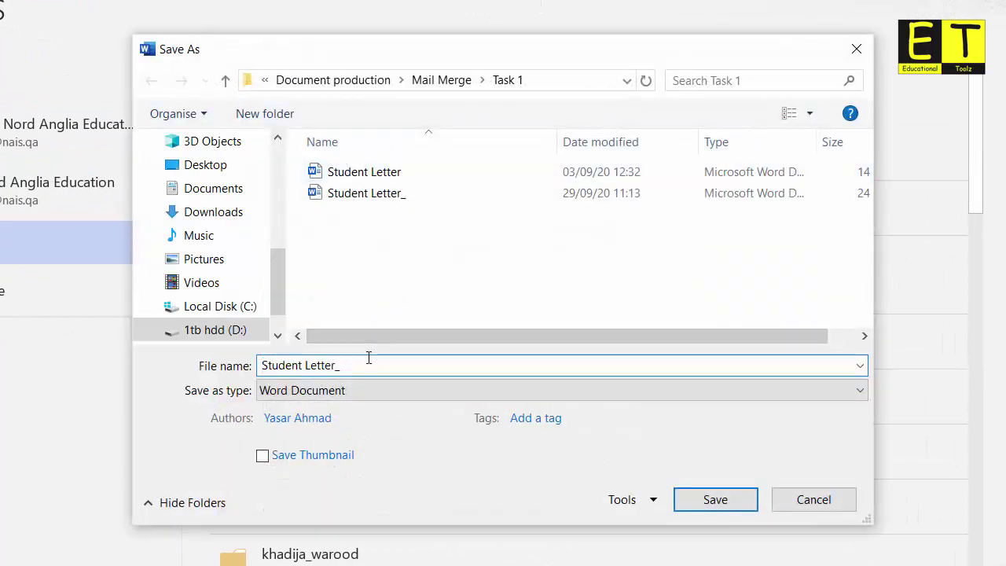
{"action": "type", "text": "Master Document"}
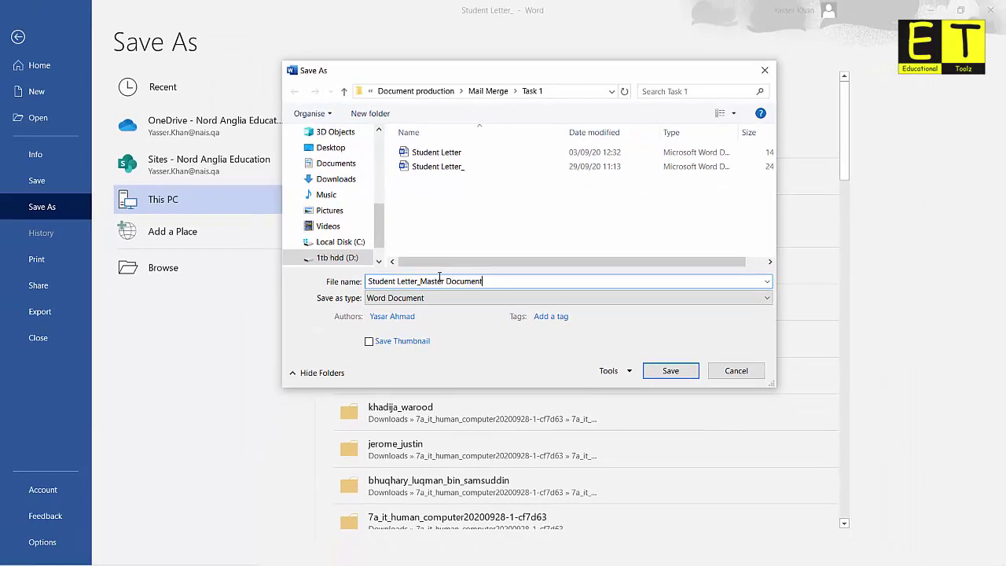
{"action": "key", "text": "Return"}
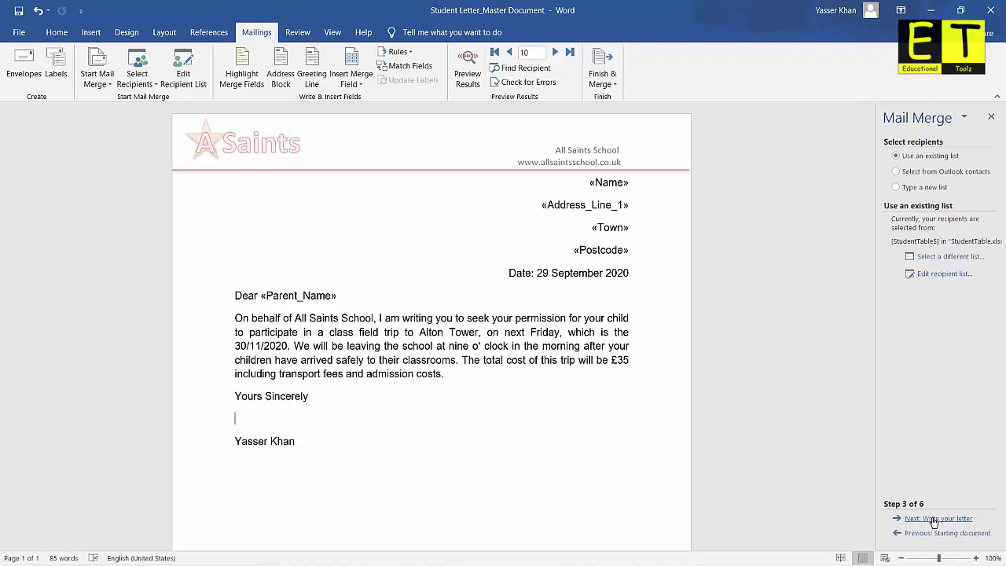
- Advance the Mail Merge pane through steps 4 to 6 and choose Edit individual letters
{"action": "left_click", "coordinate": [934, 520]}
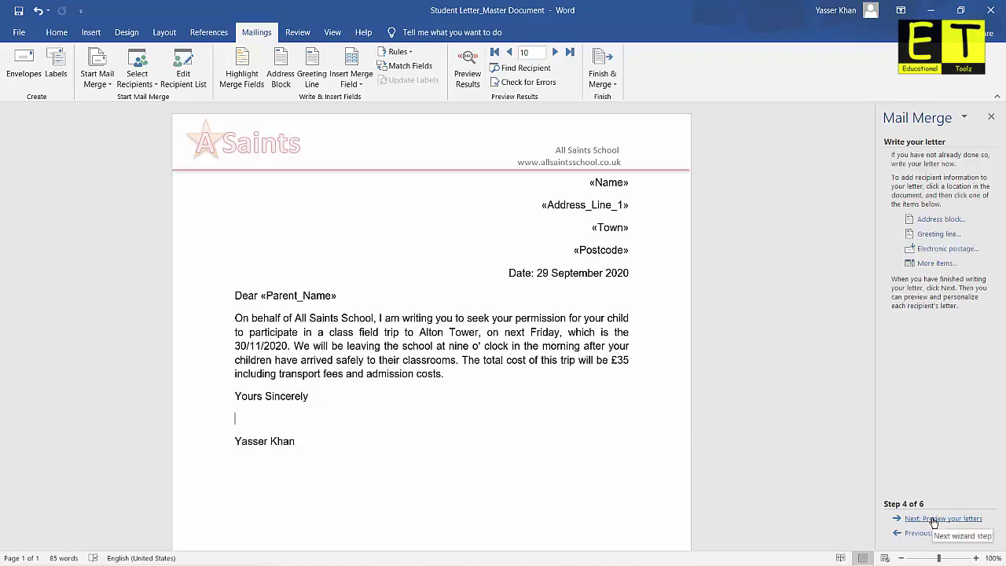
{"action": "left_click", "coordinate": [933, 519]}
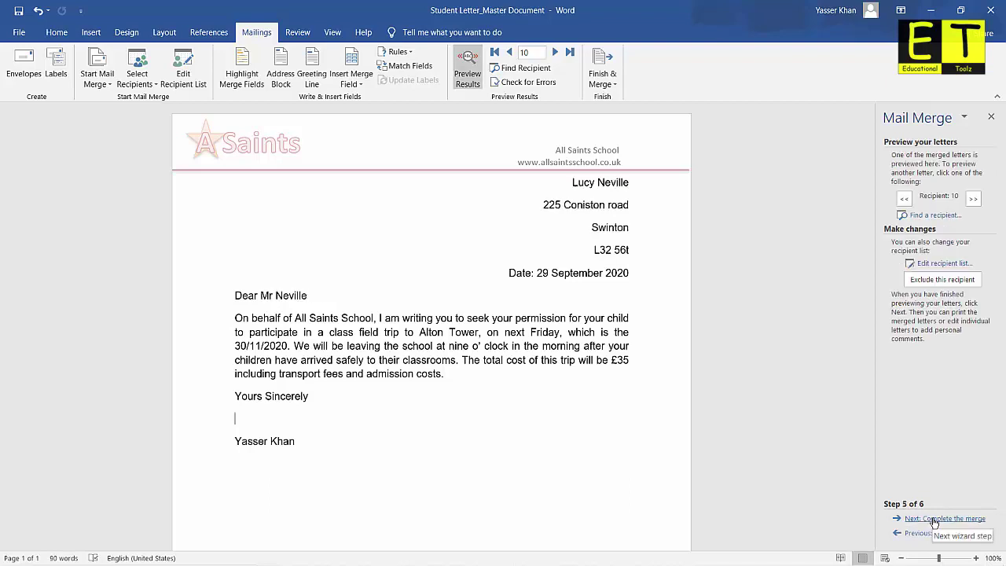
{"action": "left_click", "coordinate": [954, 519]}
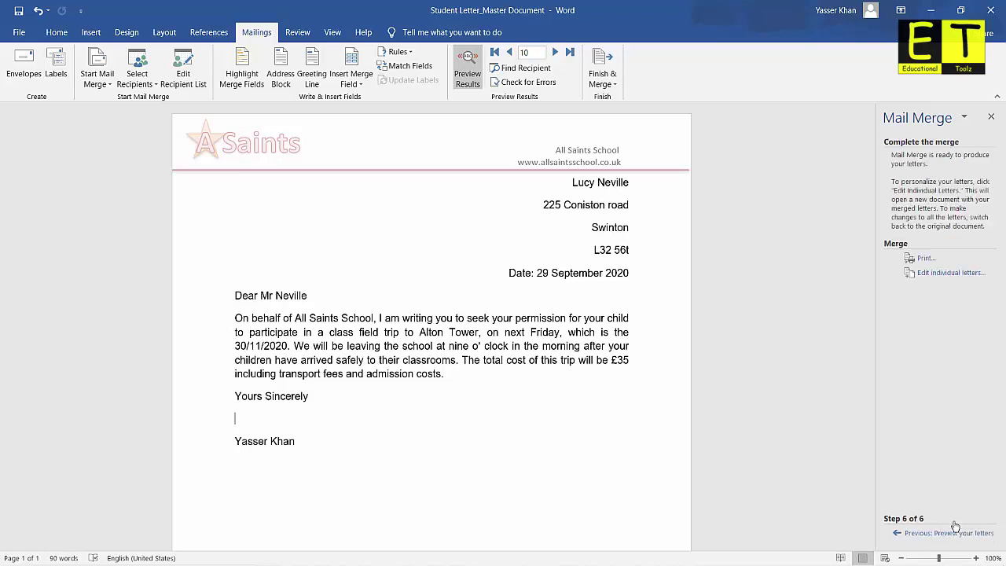
{"action": "left_click", "coordinate": [936, 277]}
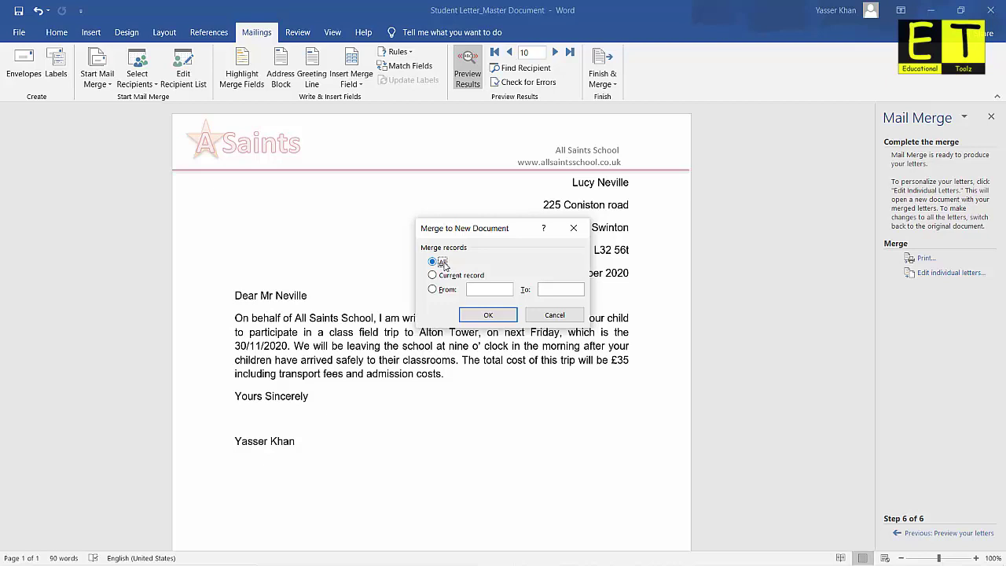
- Merge all records into the new Letters3 document and scroll through the six letters
{"action": "left_click", "coordinate": [477, 316]}
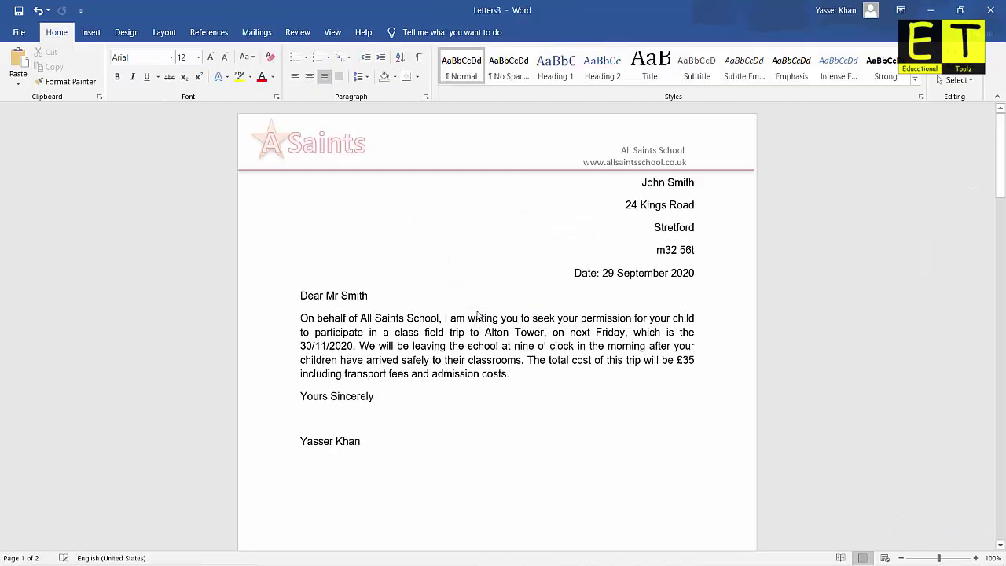
{"action": "scroll", "coordinate": [477, 313], "scroll_direction": "down", "scroll_amount": 20}
{"action": "scroll", "coordinate": [477, 311], "scroll_direction": "down", "scroll_amount": 20}
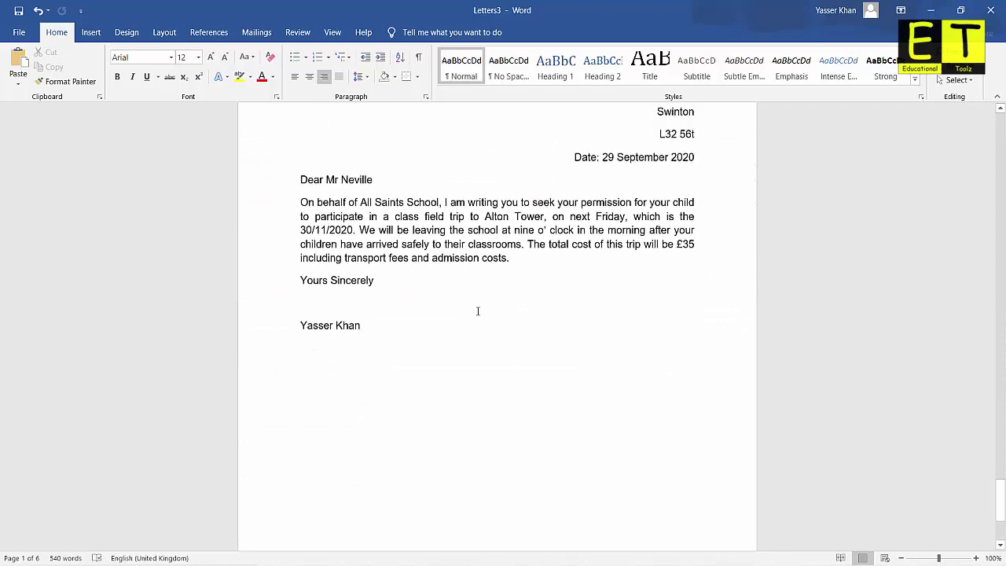
{"action": "scroll", "coordinate": [477, 311], "scroll_direction": "up", "scroll_amount": 15}
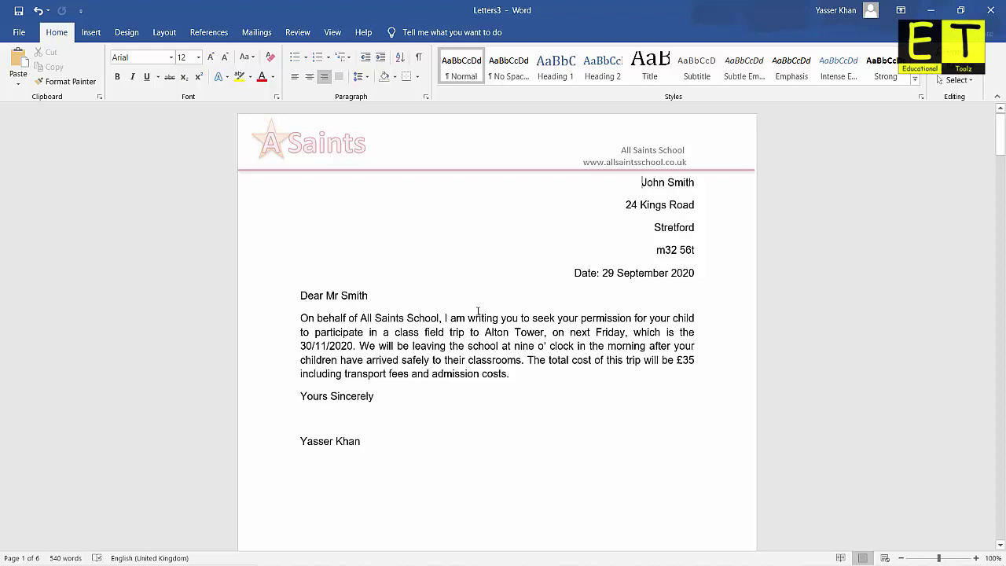
- Save the merged letters in the Task 1 folder as 'Student letter_Mail Merge'
{"action": "left_click", "coordinate": [17, 34]}
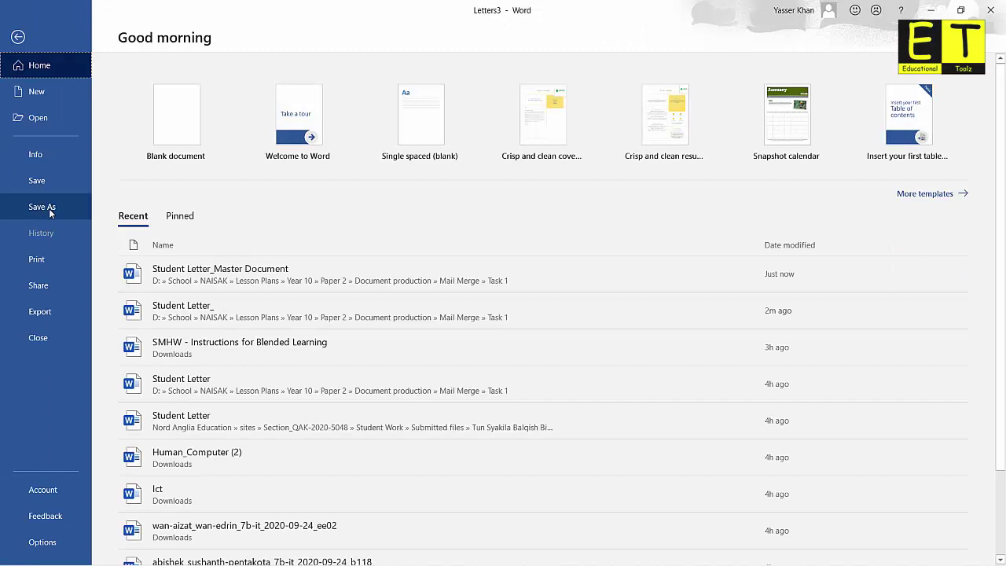
{"action": "left_click", "coordinate": [47, 210]}
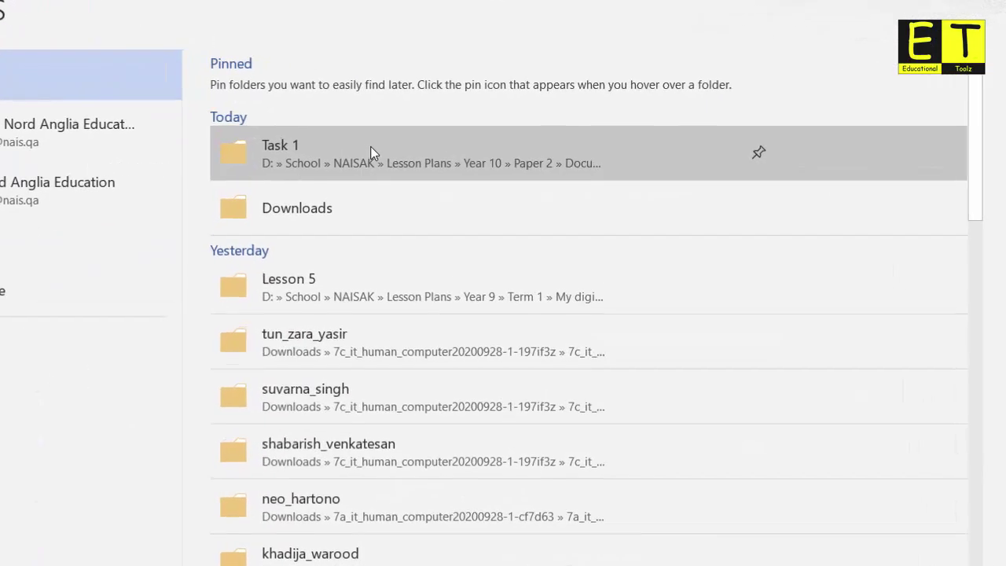
{"action": "left_click", "coordinate": [371, 146]}
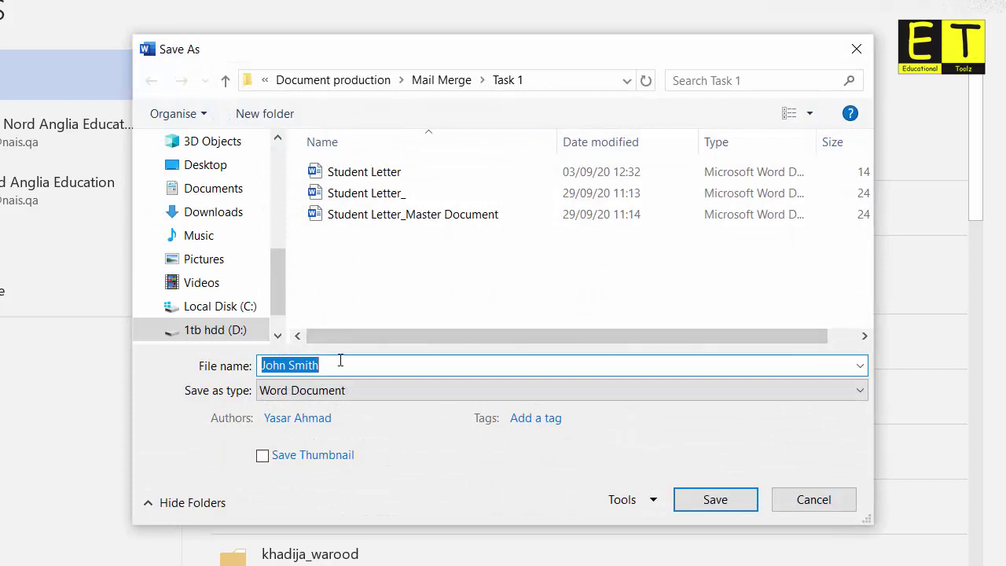
{"action": "type", "text": "Student letter_Mail Merge"}
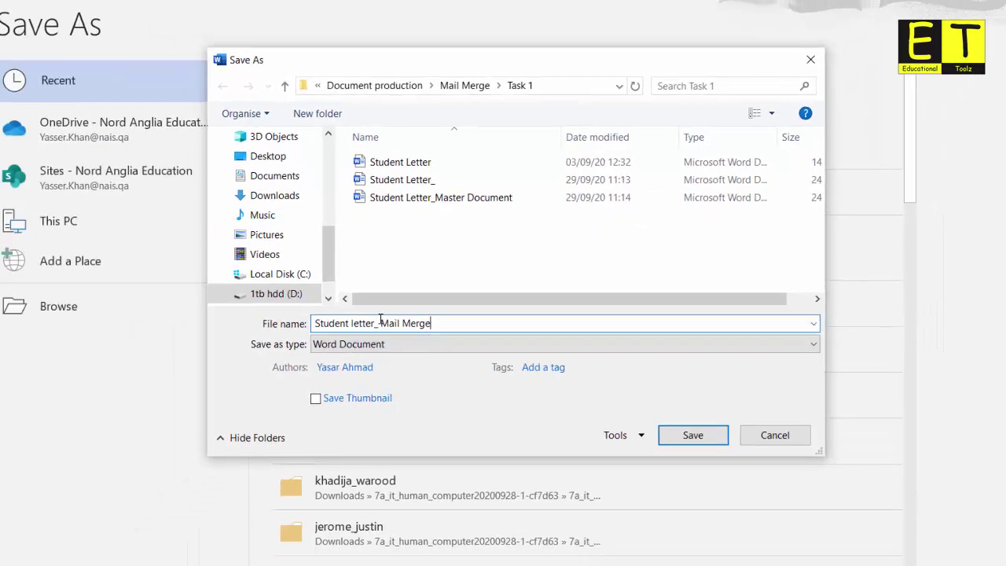
{"action": "key", "text": "Return"}
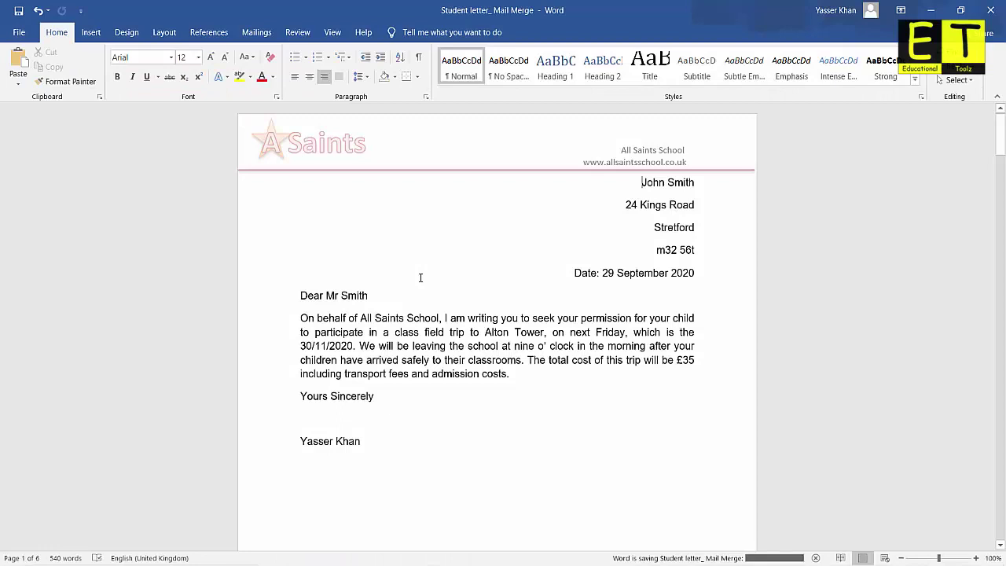